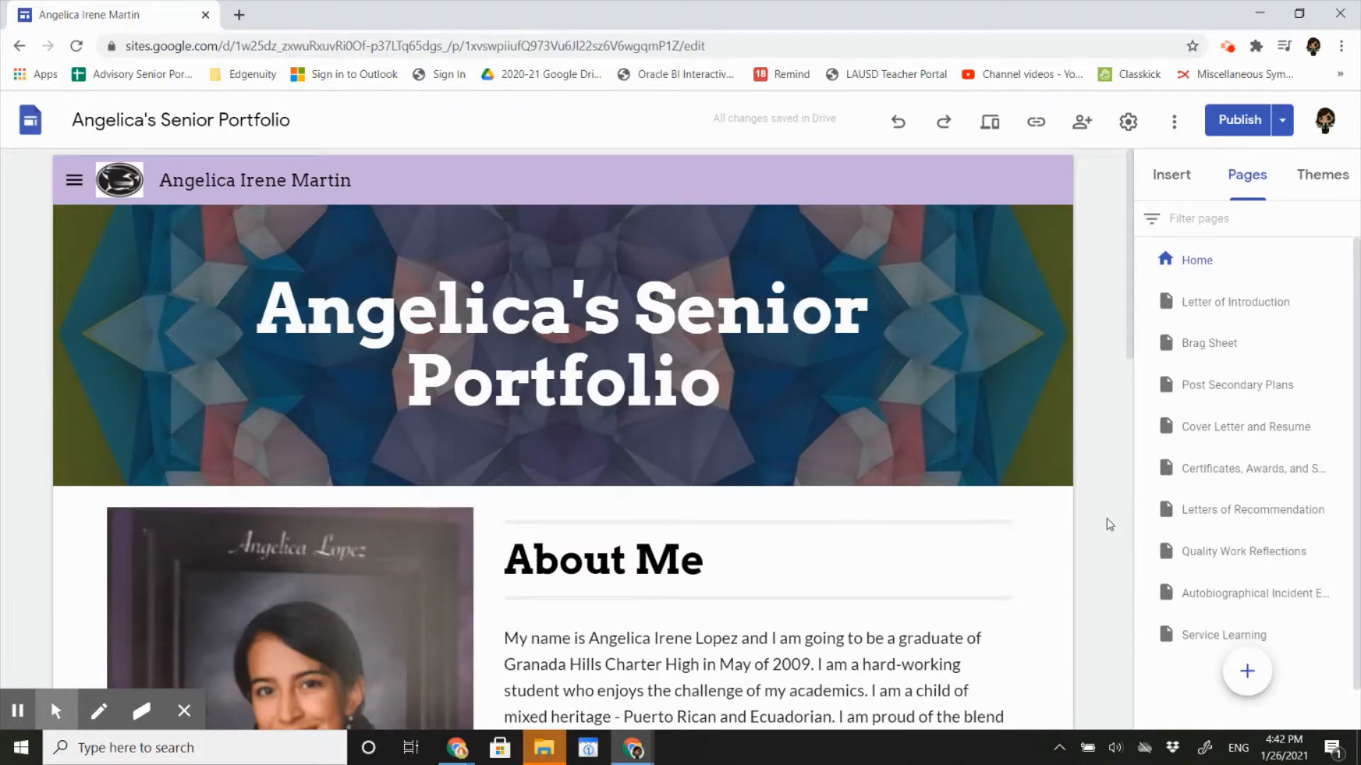
# Make your own copy of the Brag Sheet Template from its /copy link.
pyautogui.click(239, 16)
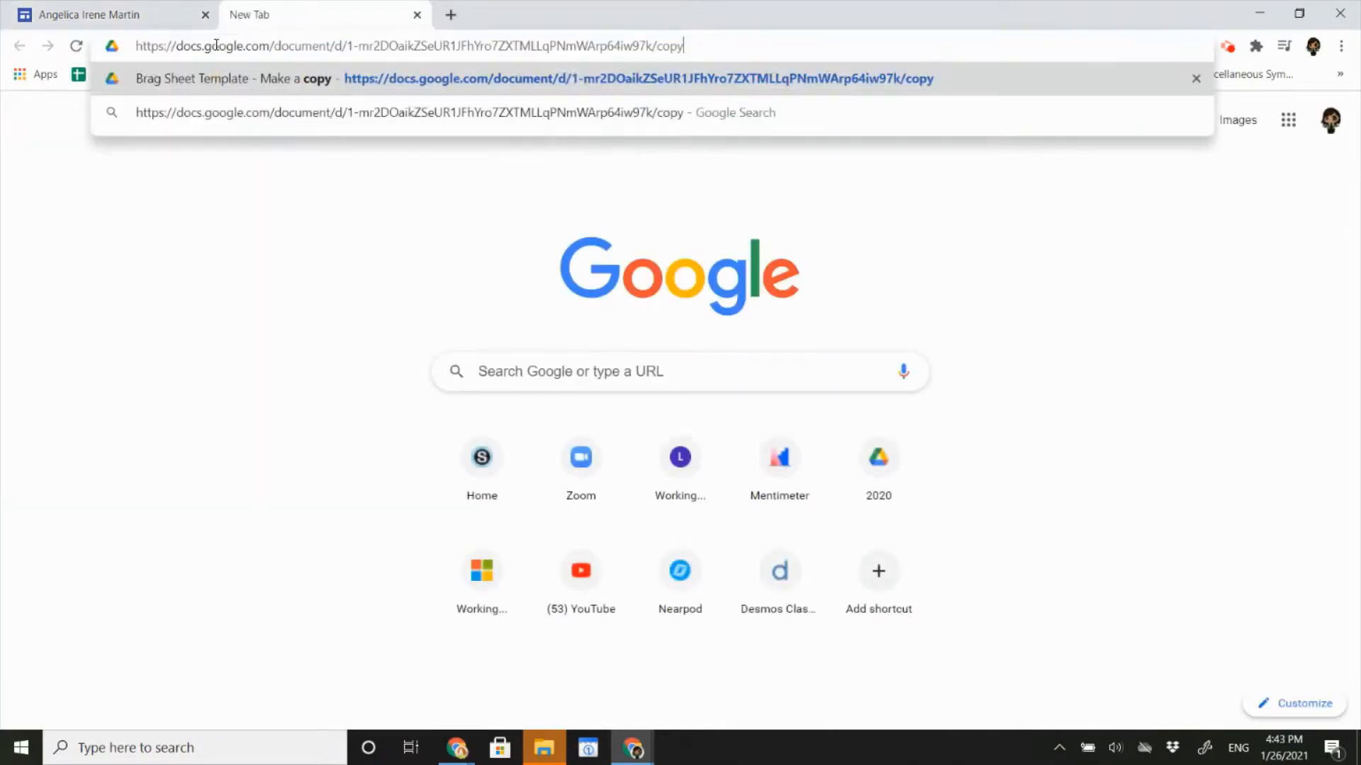
pyautogui.press('Return')
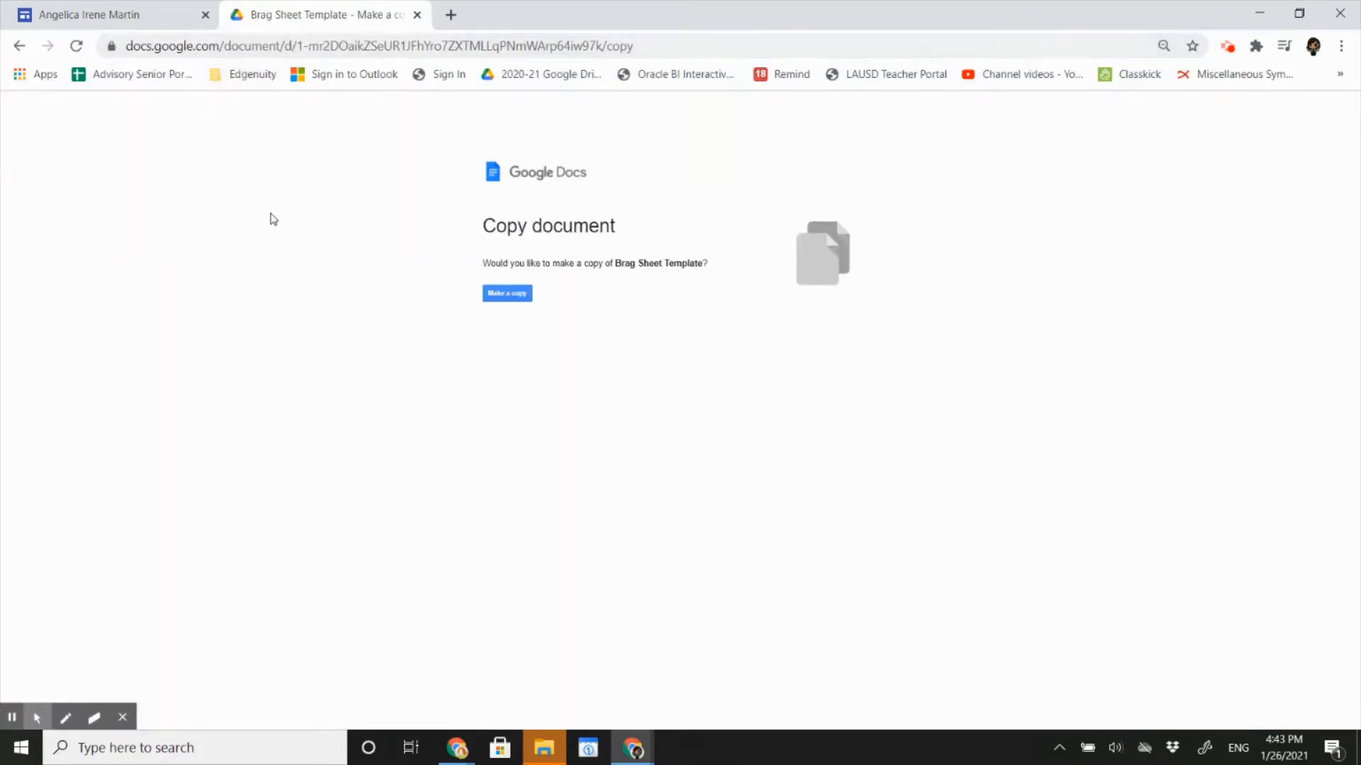
pyautogui.scroll(4, 340, 291)
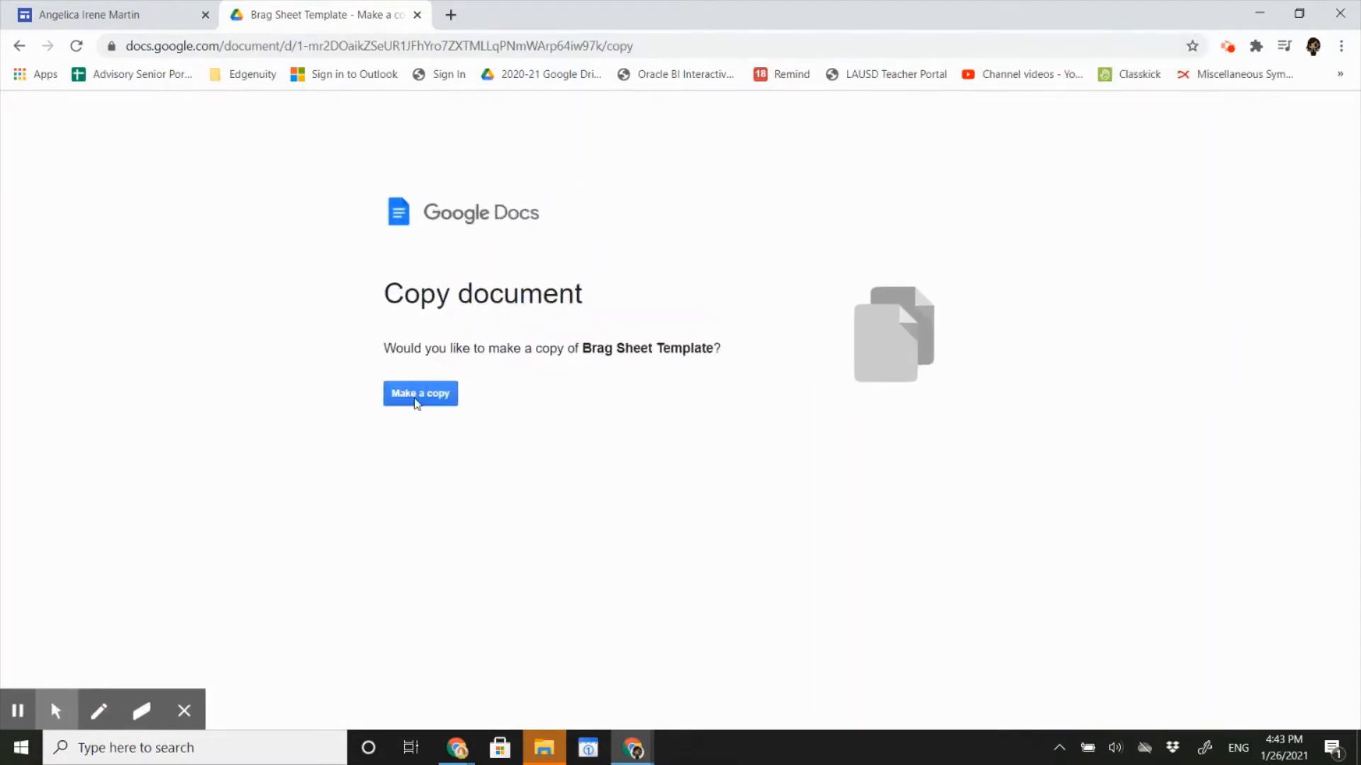
pyautogui.click(417, 396)
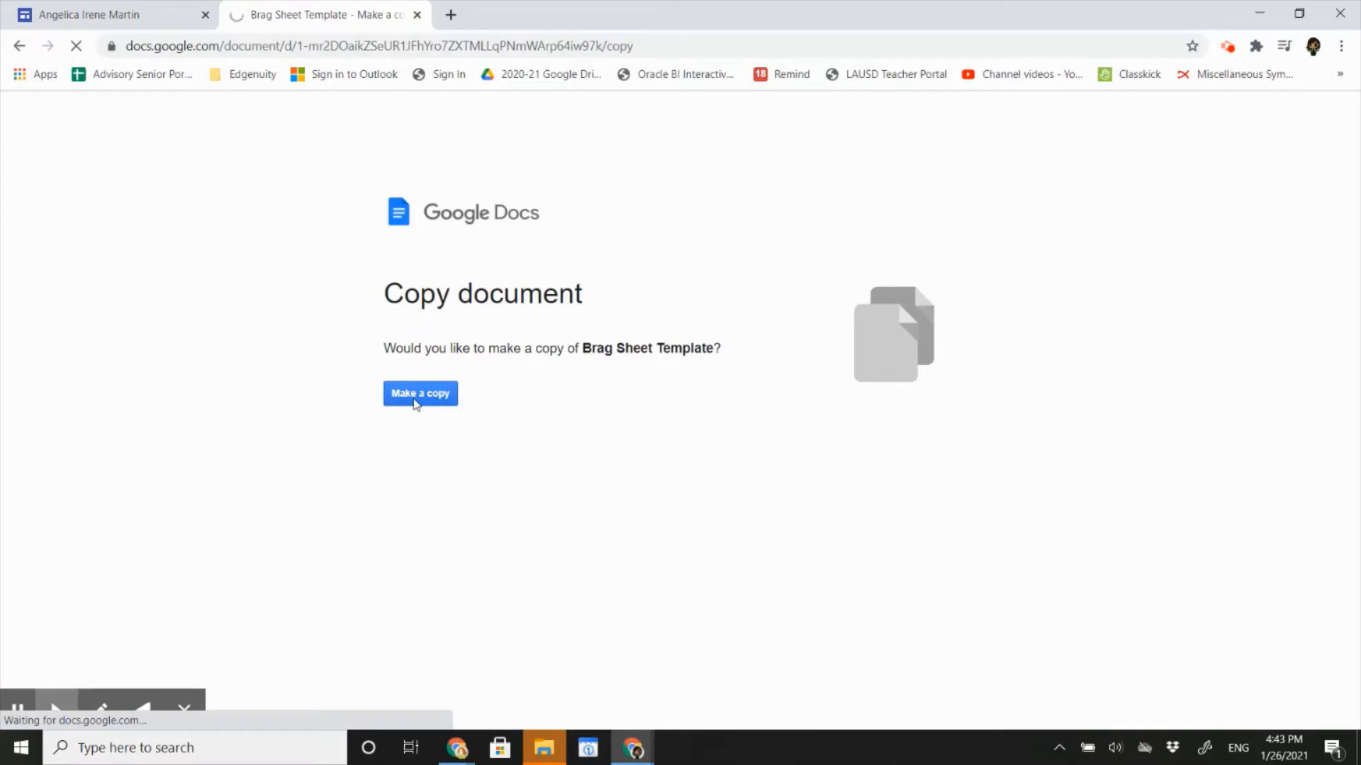
pyautogui.scroll(-2, 417, 404)
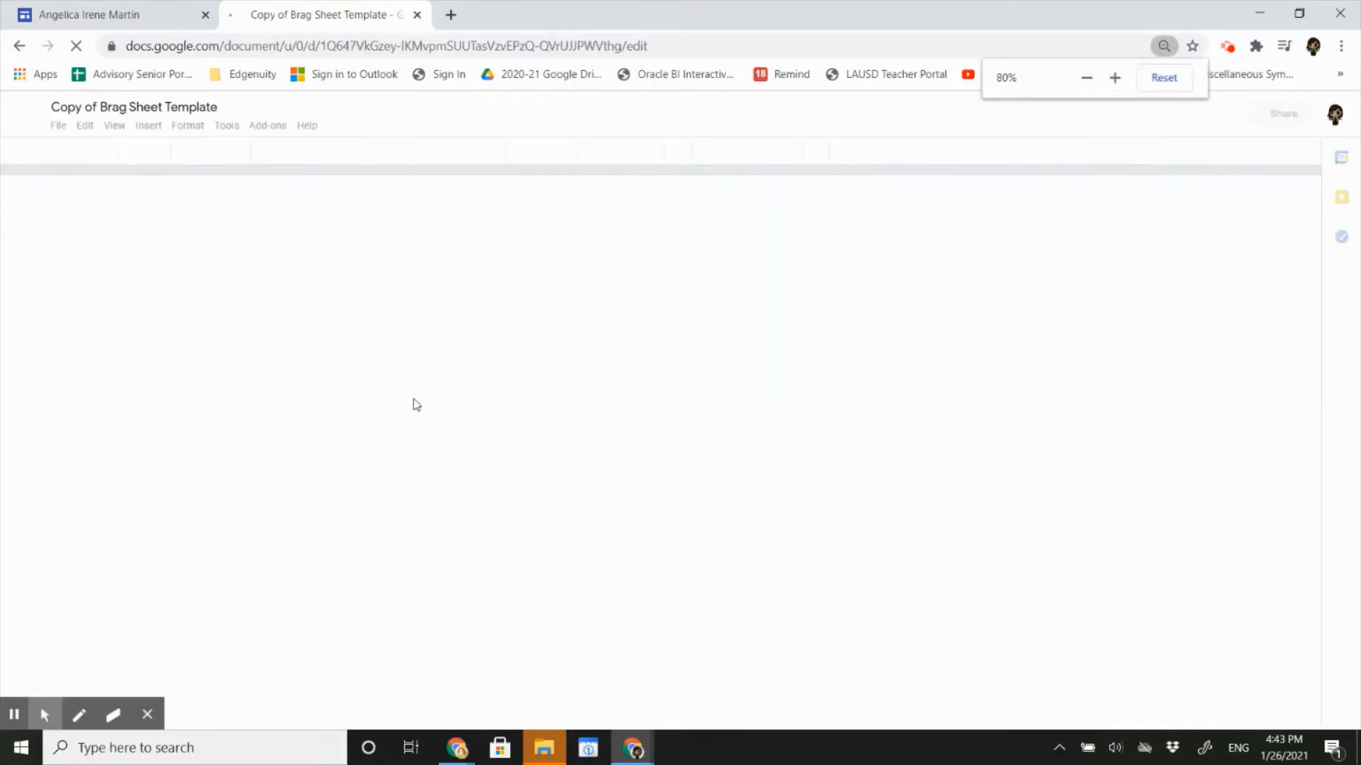
pyautogui.scroll(1, 417, 404)
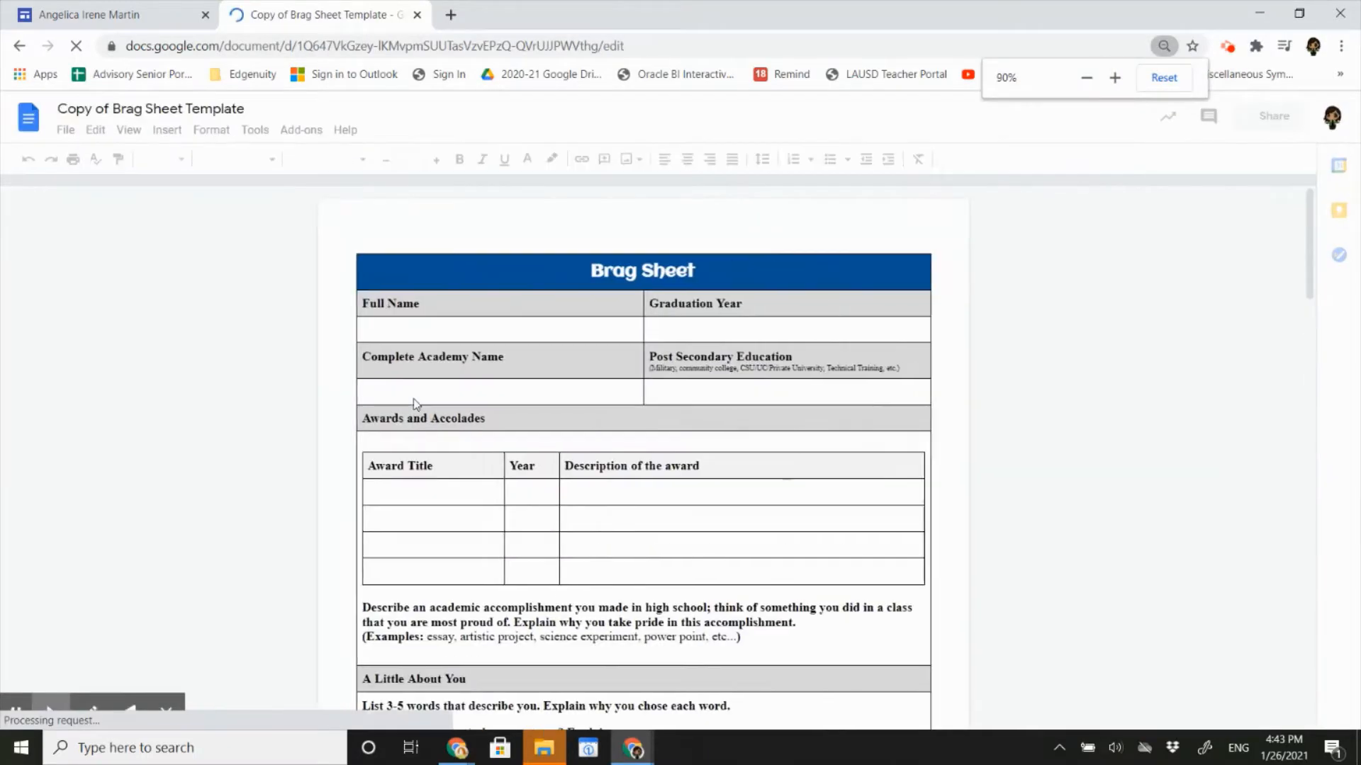
pyautogui.scroll(1, 417, 404)
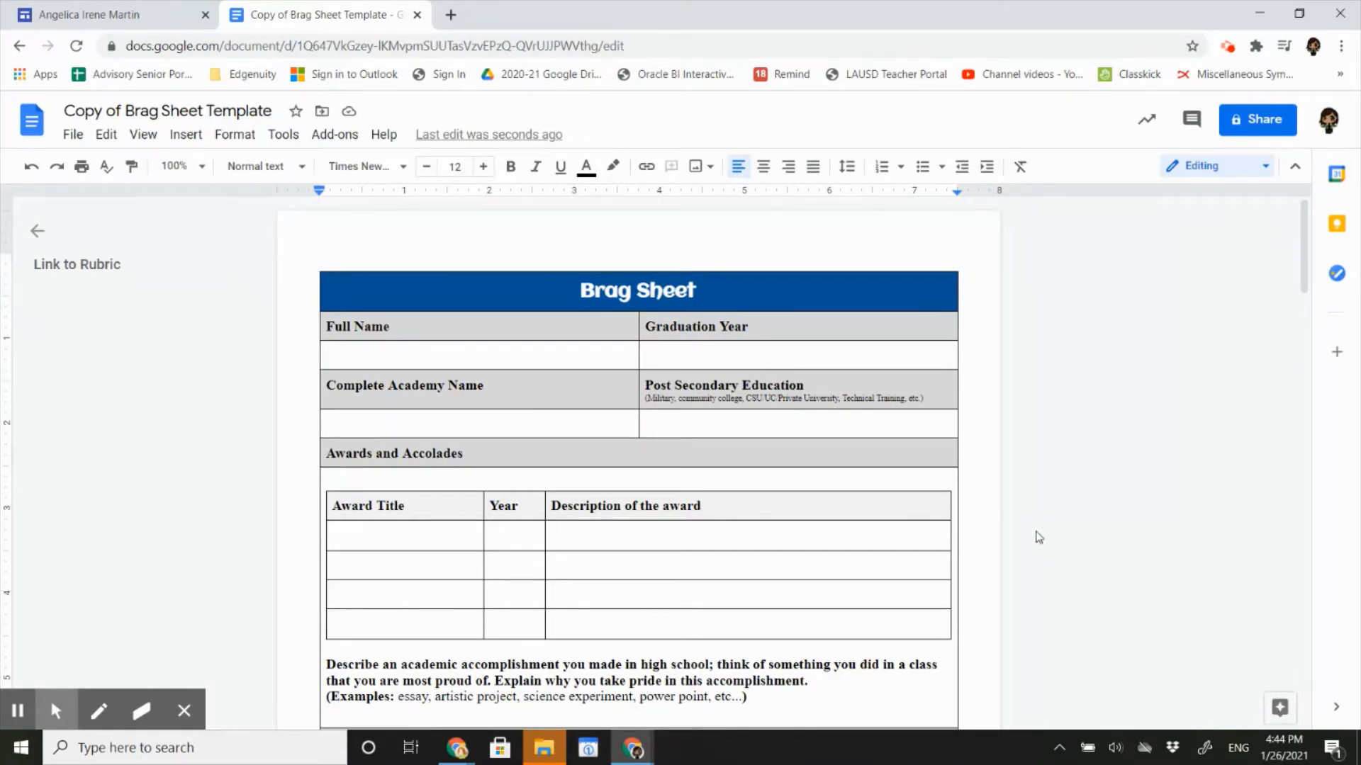
# Rename the document to the student's own Brag Sheet title.
pyautogui.click(125, 110)
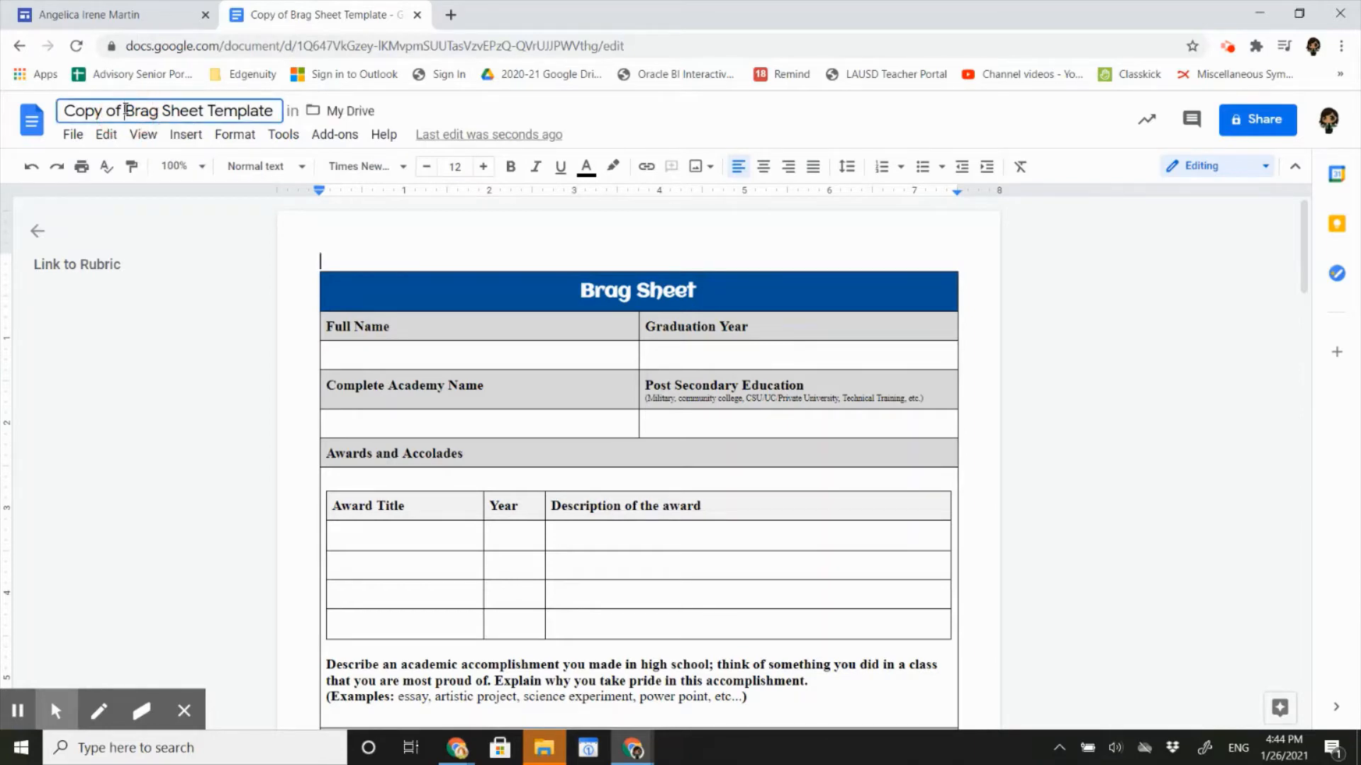
pyautogui.tripleClick(125, 110)
pyautogui.write('Angec')
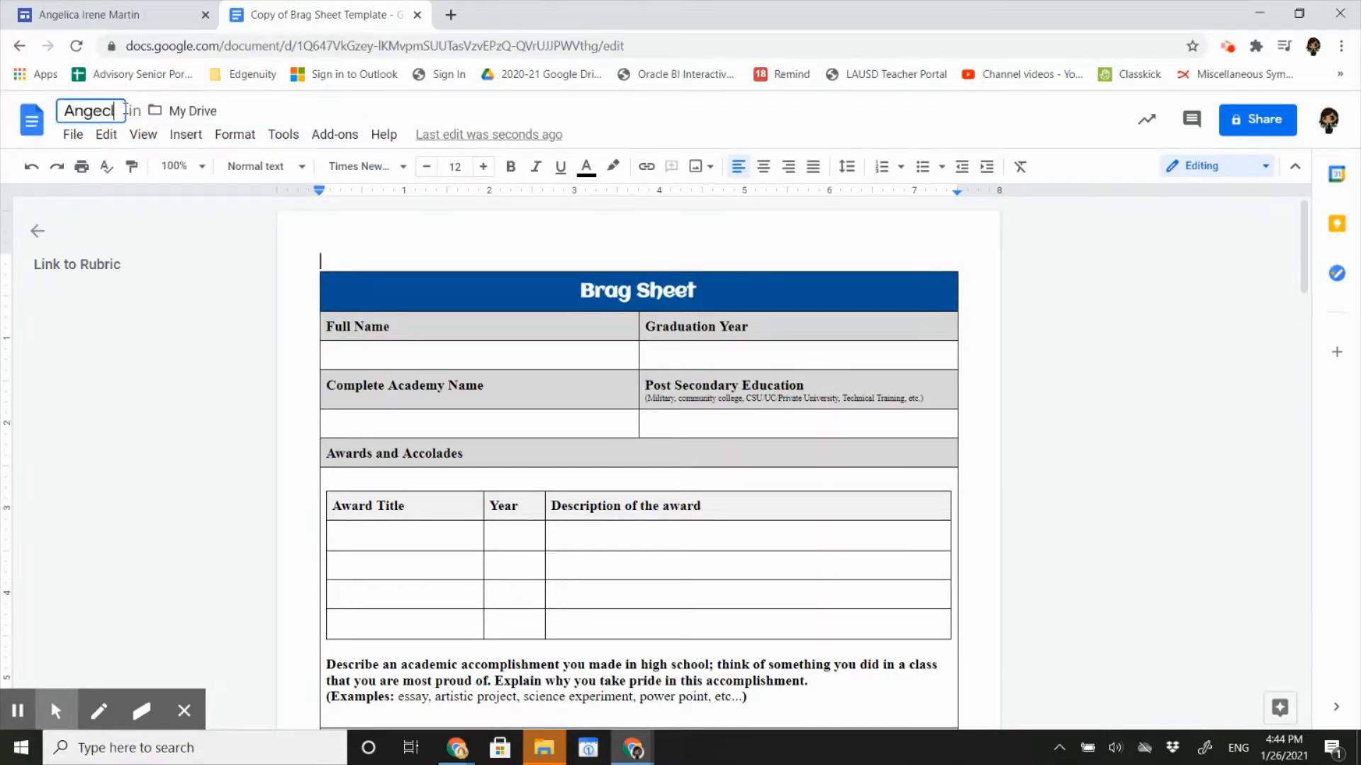
pyautogui.press('BackSpace')
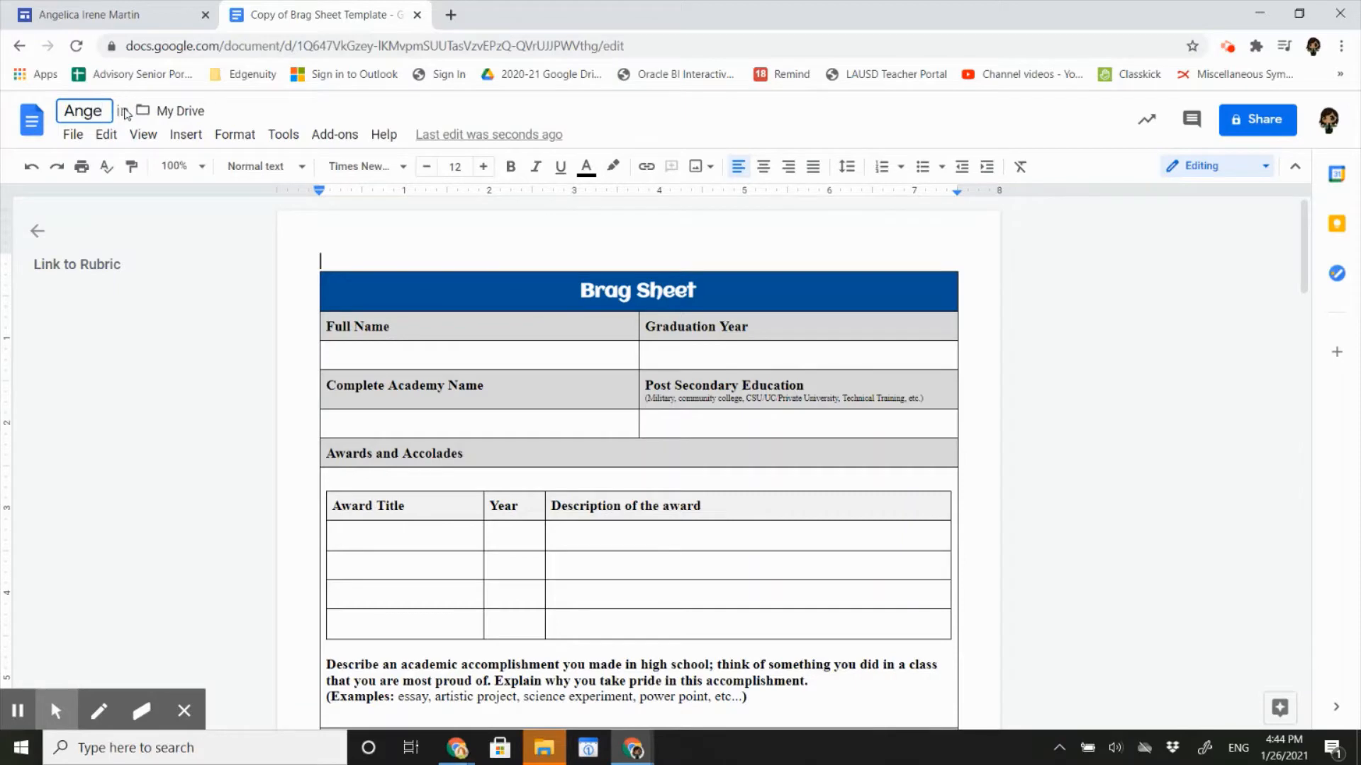
pyautogui.write("lica's Brag")
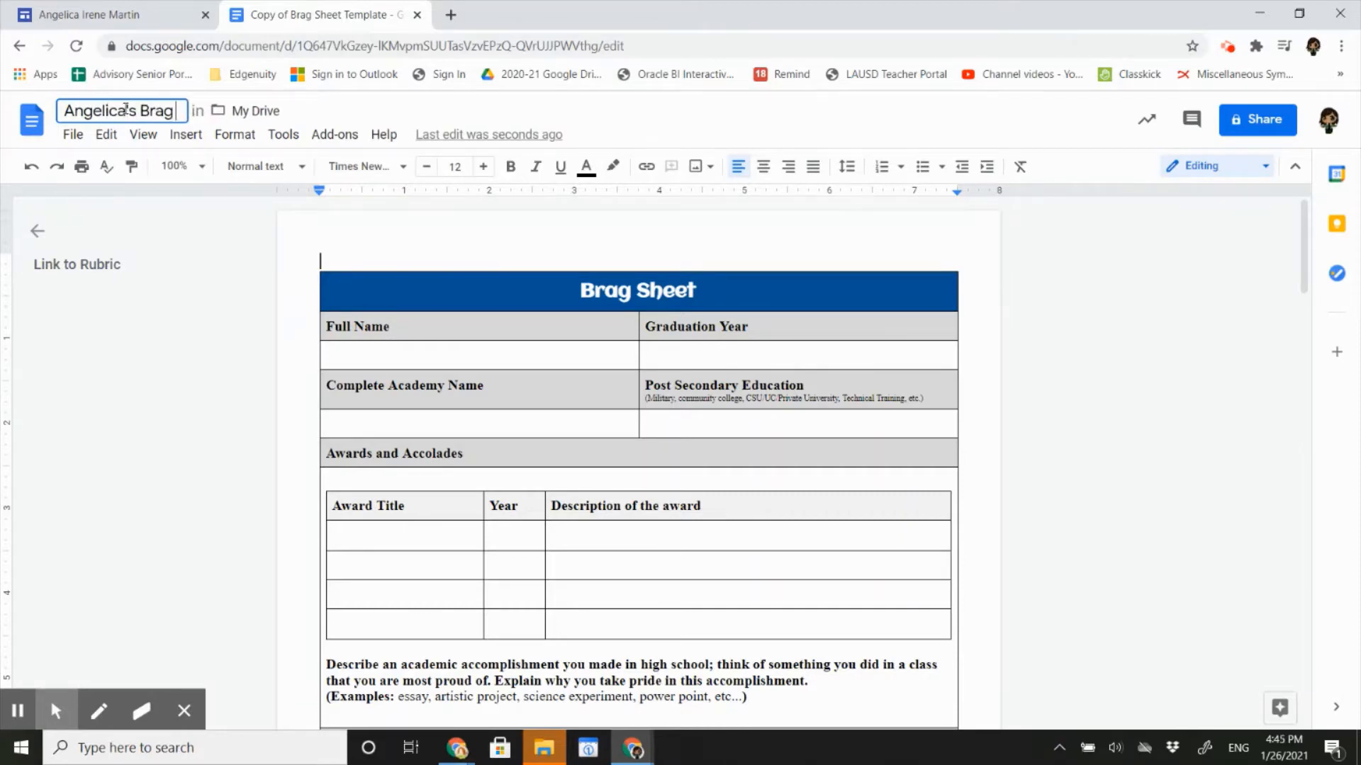
pyautogui.write(' Sheet')
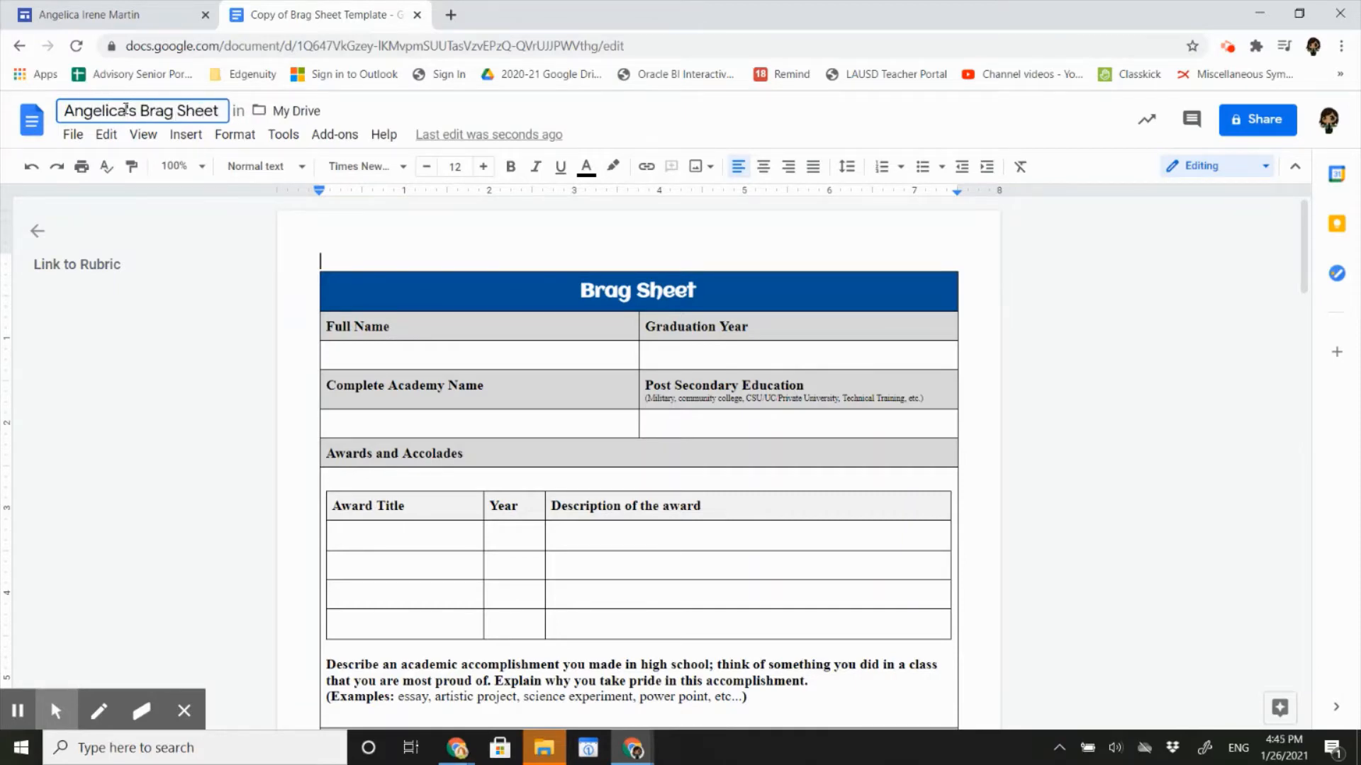
pyautogui.press('Return')
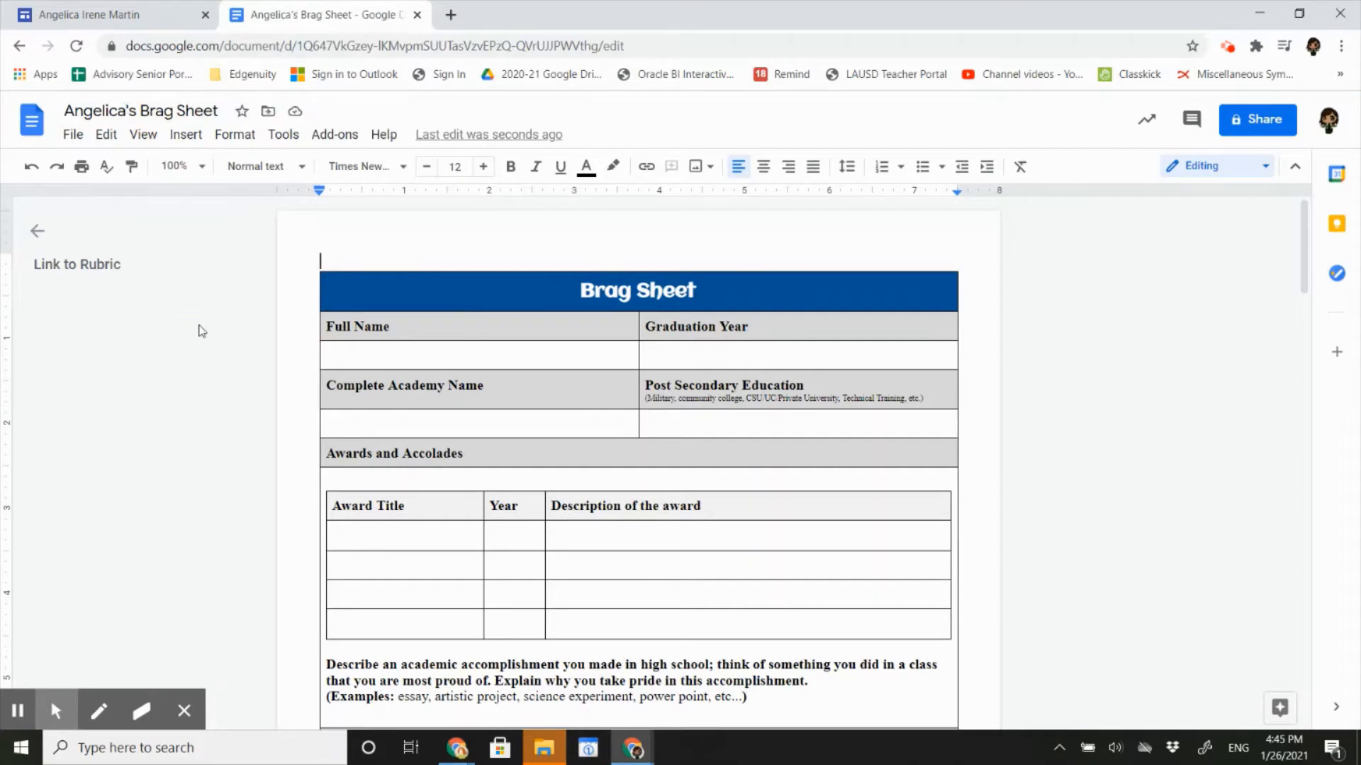
# Enter the student's full name and graduation year 2009 in the form cells.
pyautogui.click(340, 354)
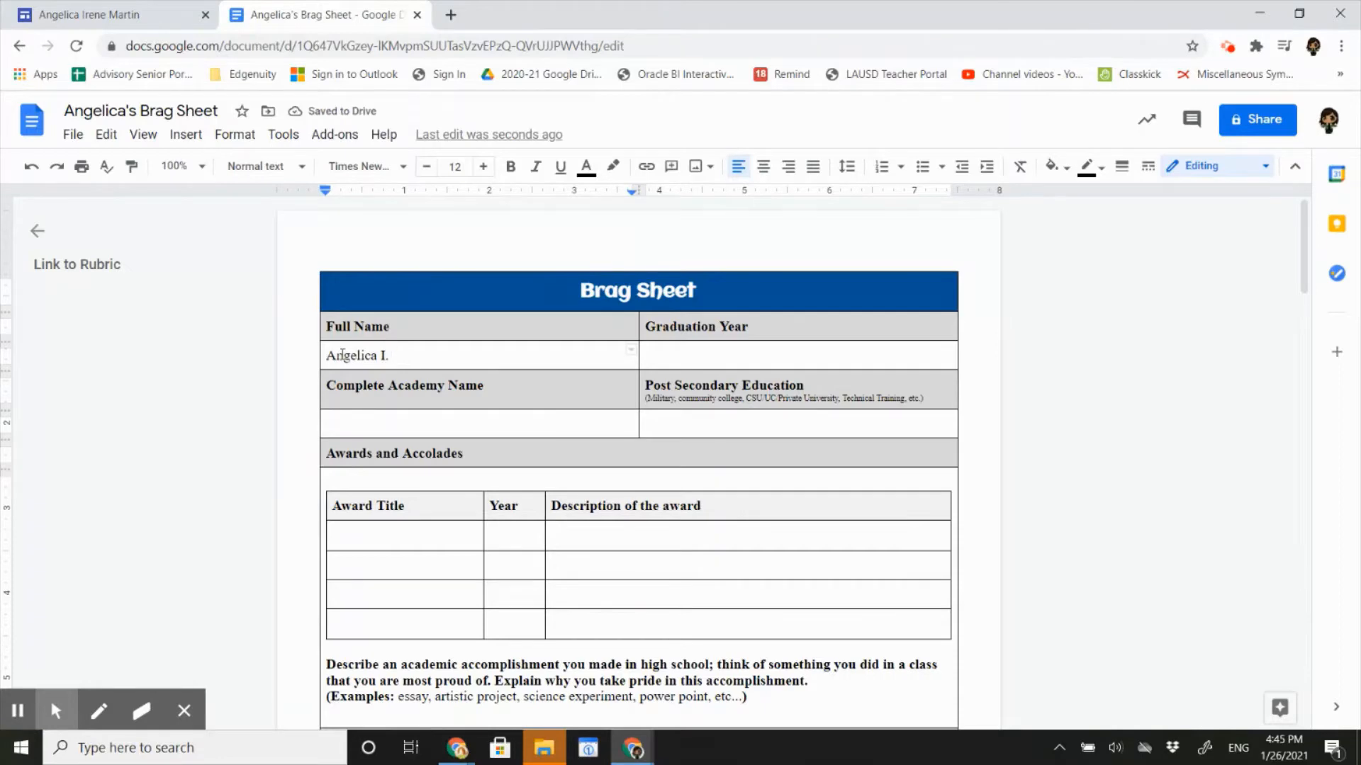
pyautogui.press('Tab')
pyautogui.write('2009')
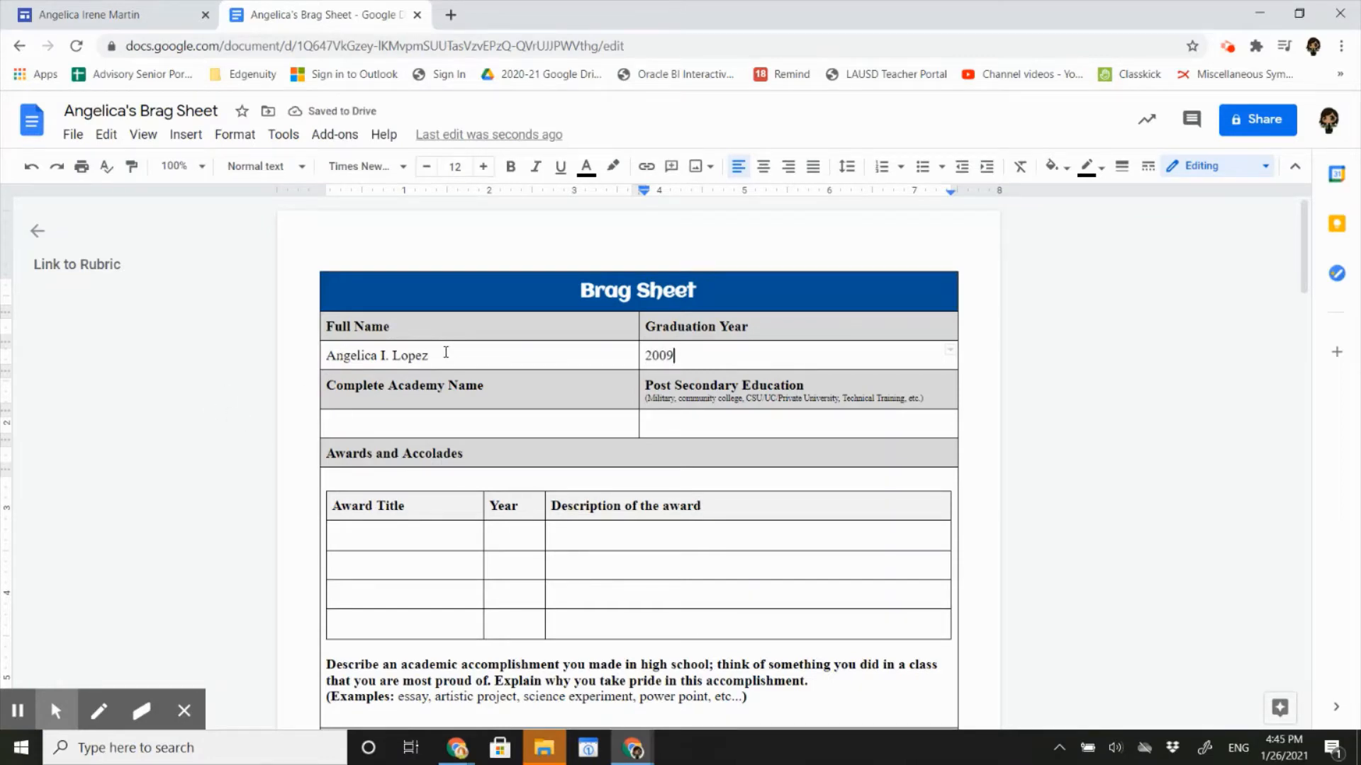
pyautogui.click(500, 356)
pyautogui.click(725, 354)
# Change the document's link sharing to Anyone with the link as Viewer.
pyautogui.click(1252, 131)
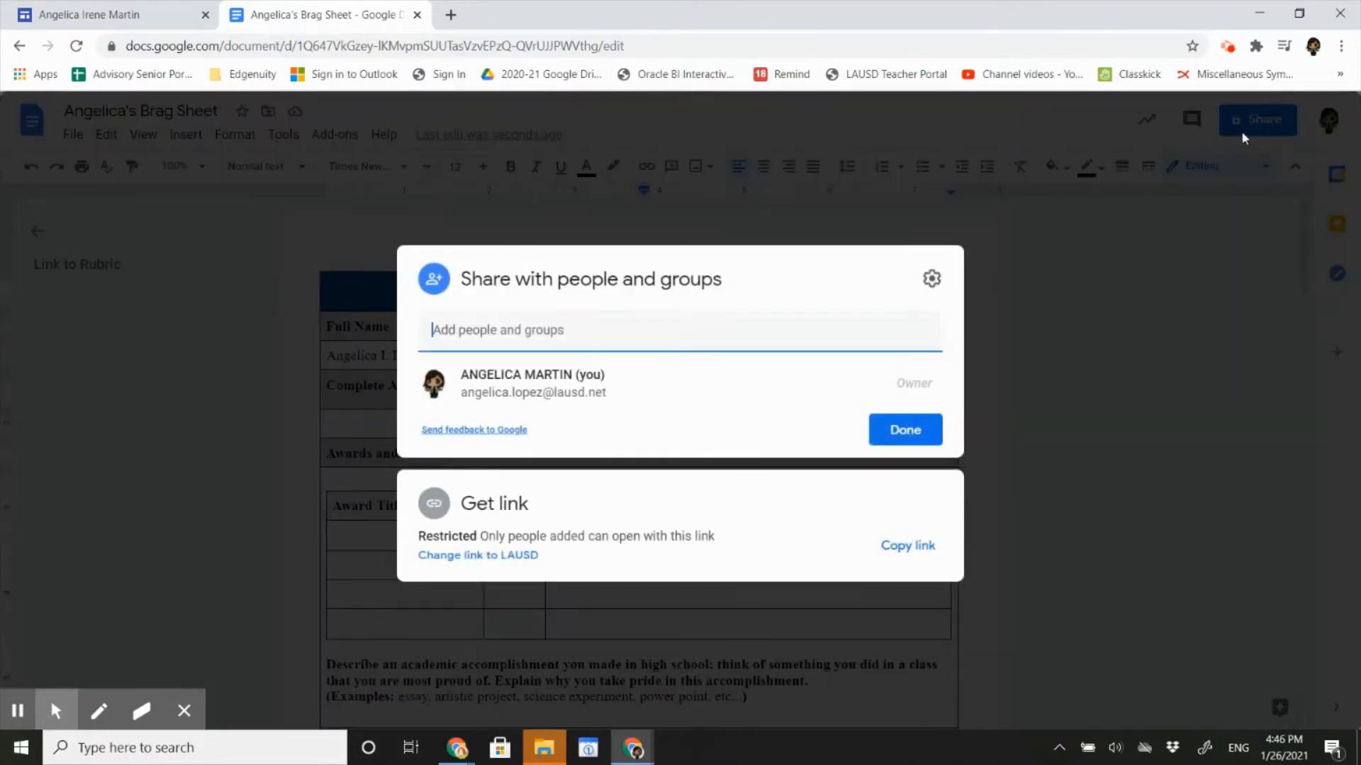
pyautogui.click(478, 556)
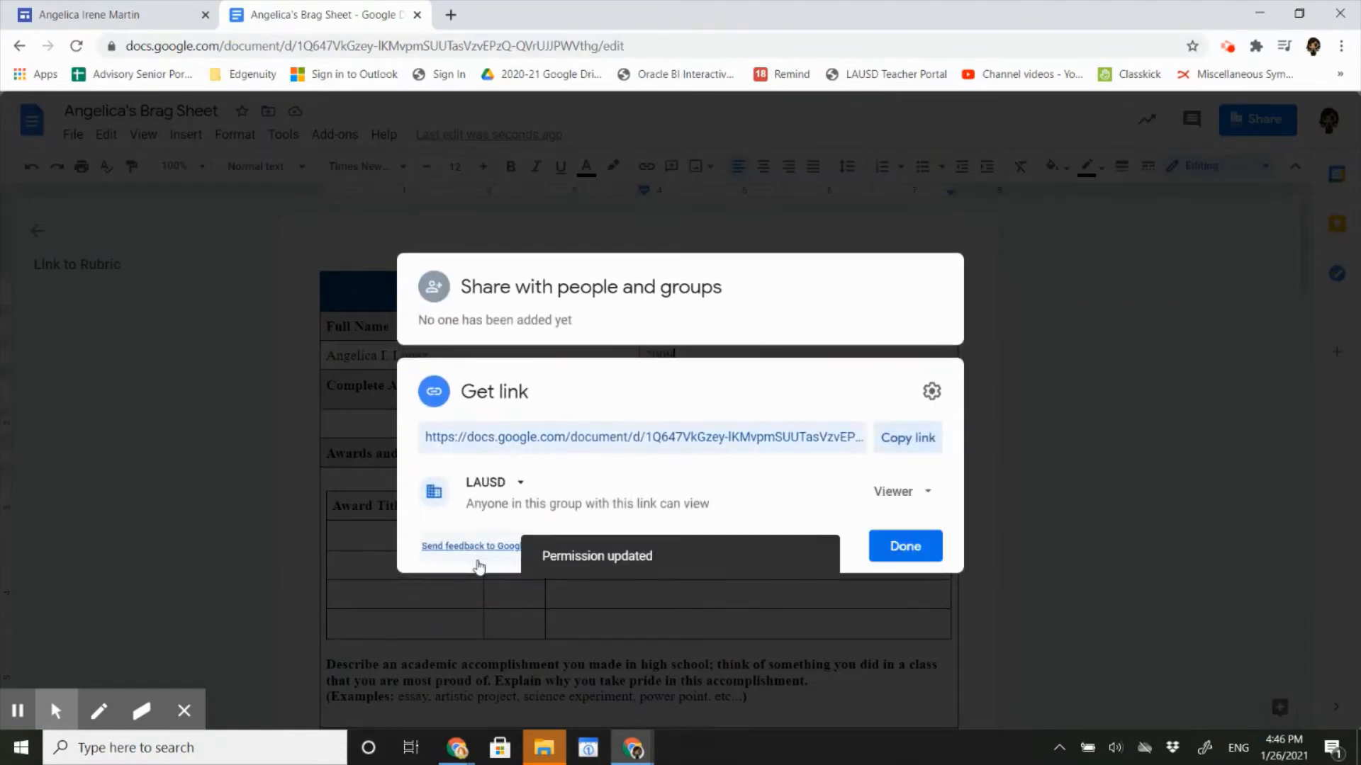
pyautogui.click(502, 486)
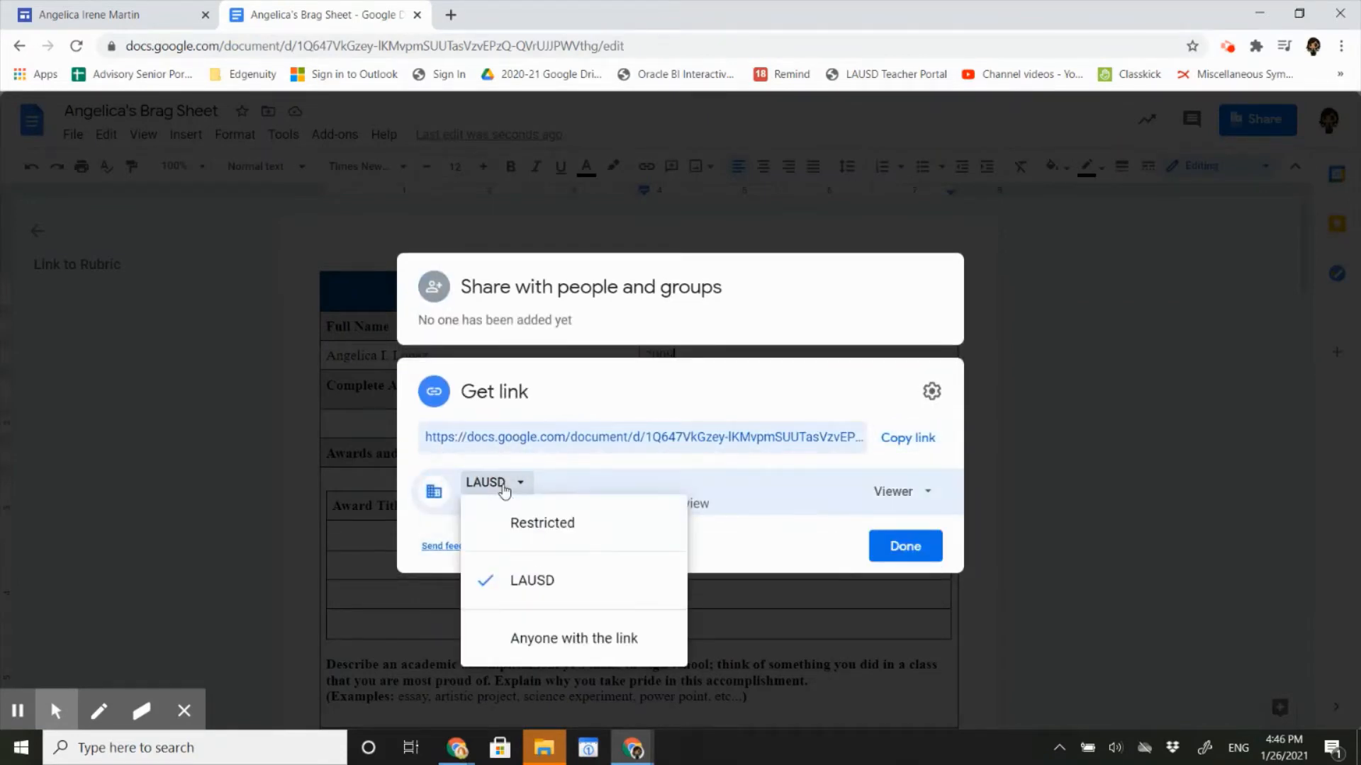
pyautogui.click(559, 641)
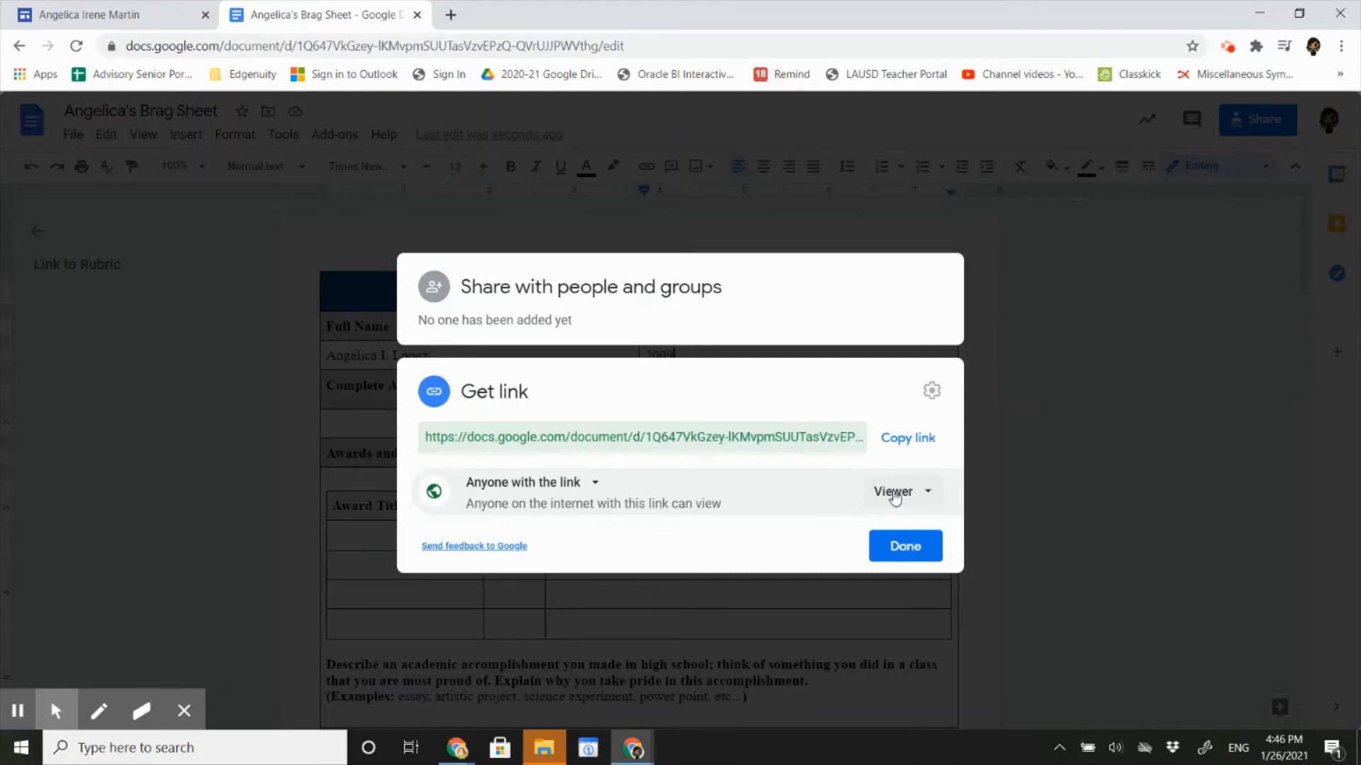
pyautogui.click(904, 551)
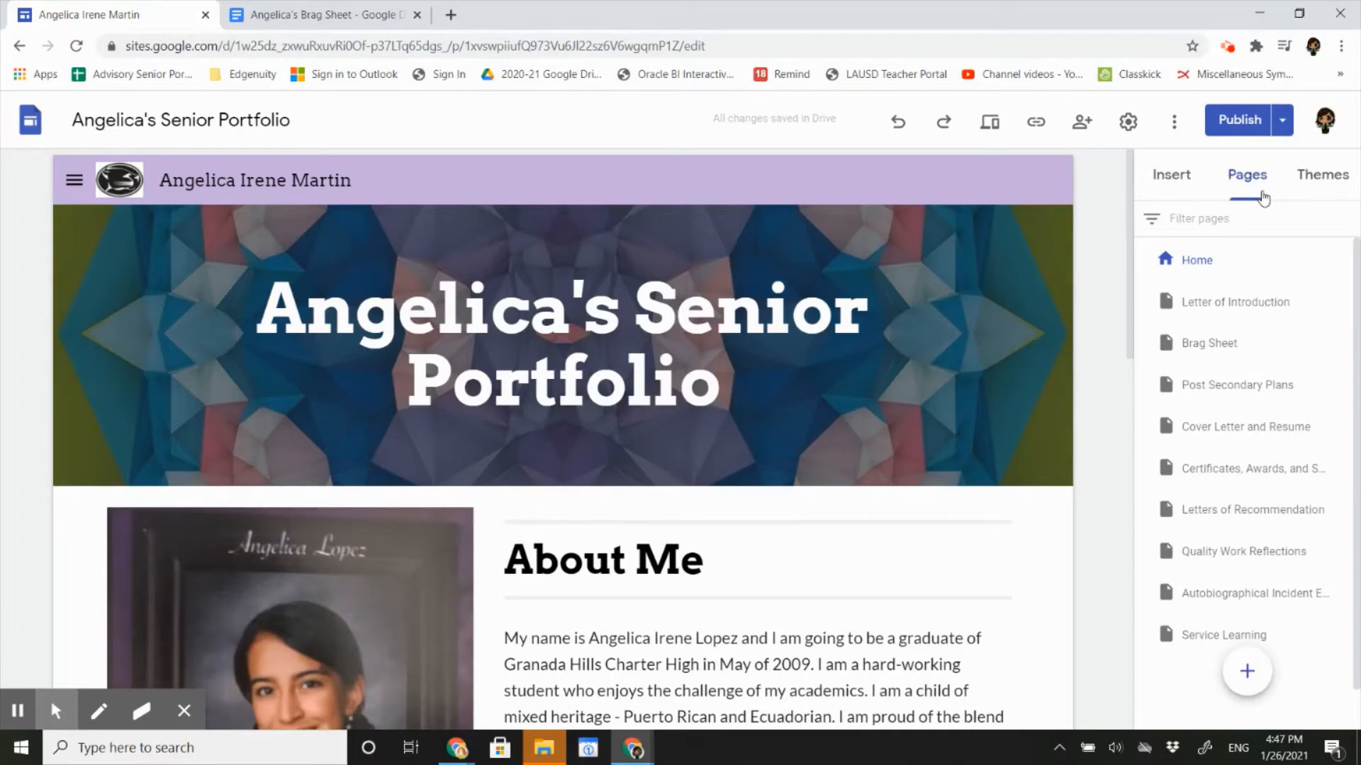
# Switch to the Brag Sheet page and show its header's Change image options.
pyautogui.click(1197, 346)
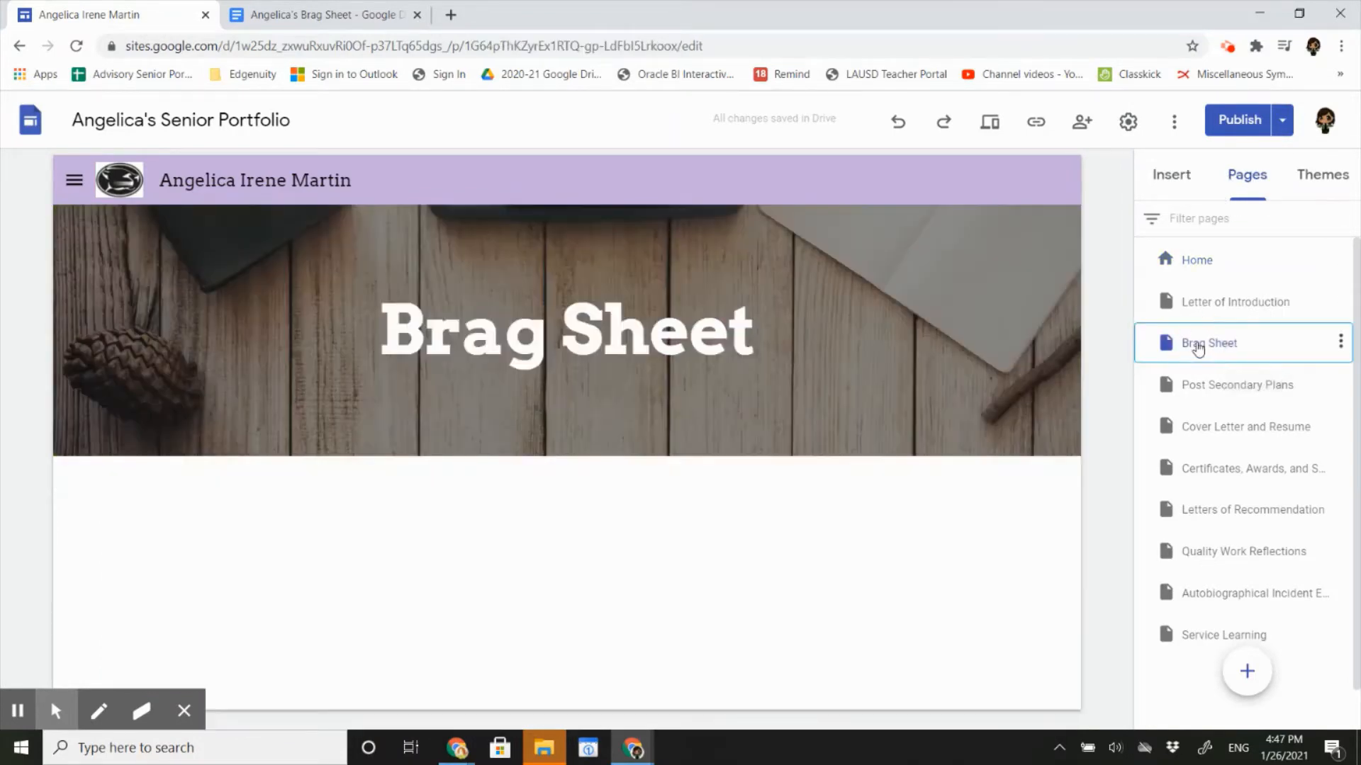
pyautogui.moveTo(1063, 374)
pyautogui.click(151, 430)
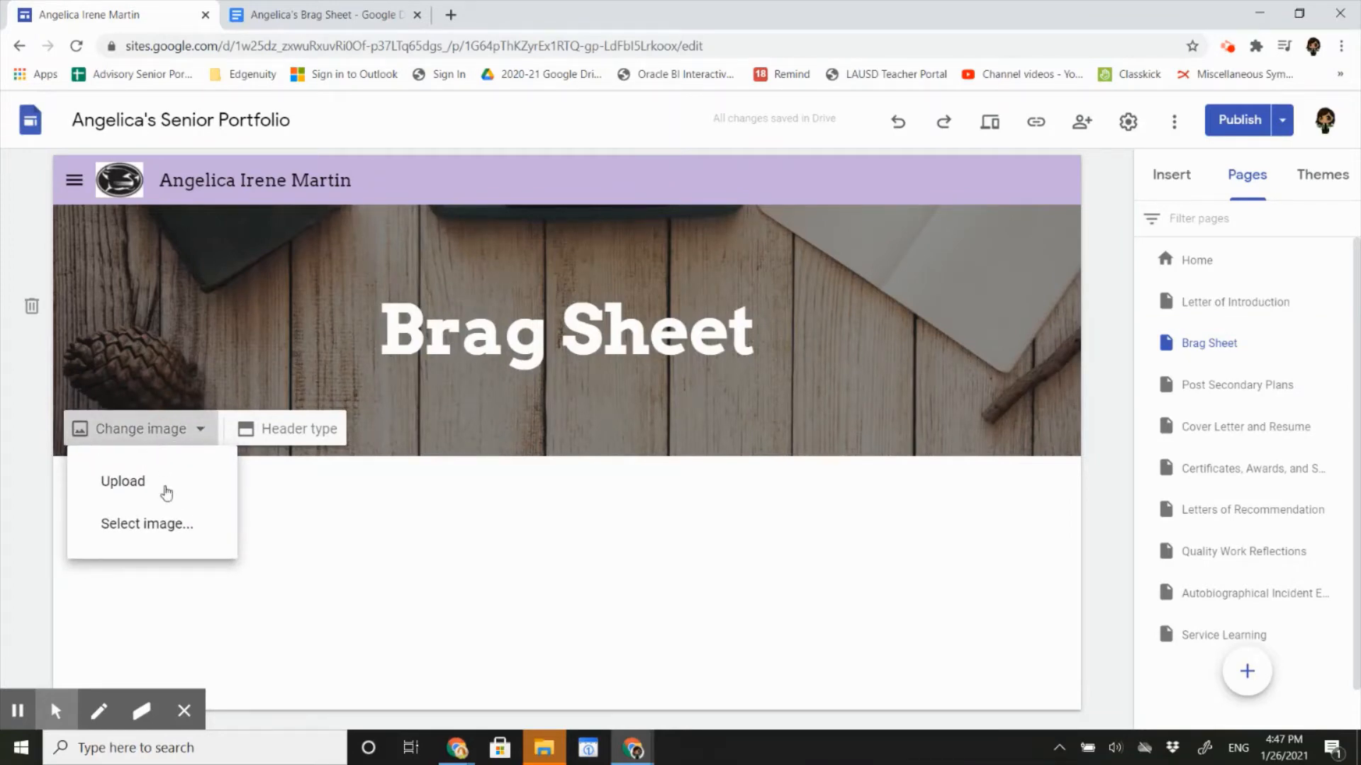
# Use the typewriter keys photo as the header background, then open the Drive picker from Insert.
pyautogui.click(166, 528)
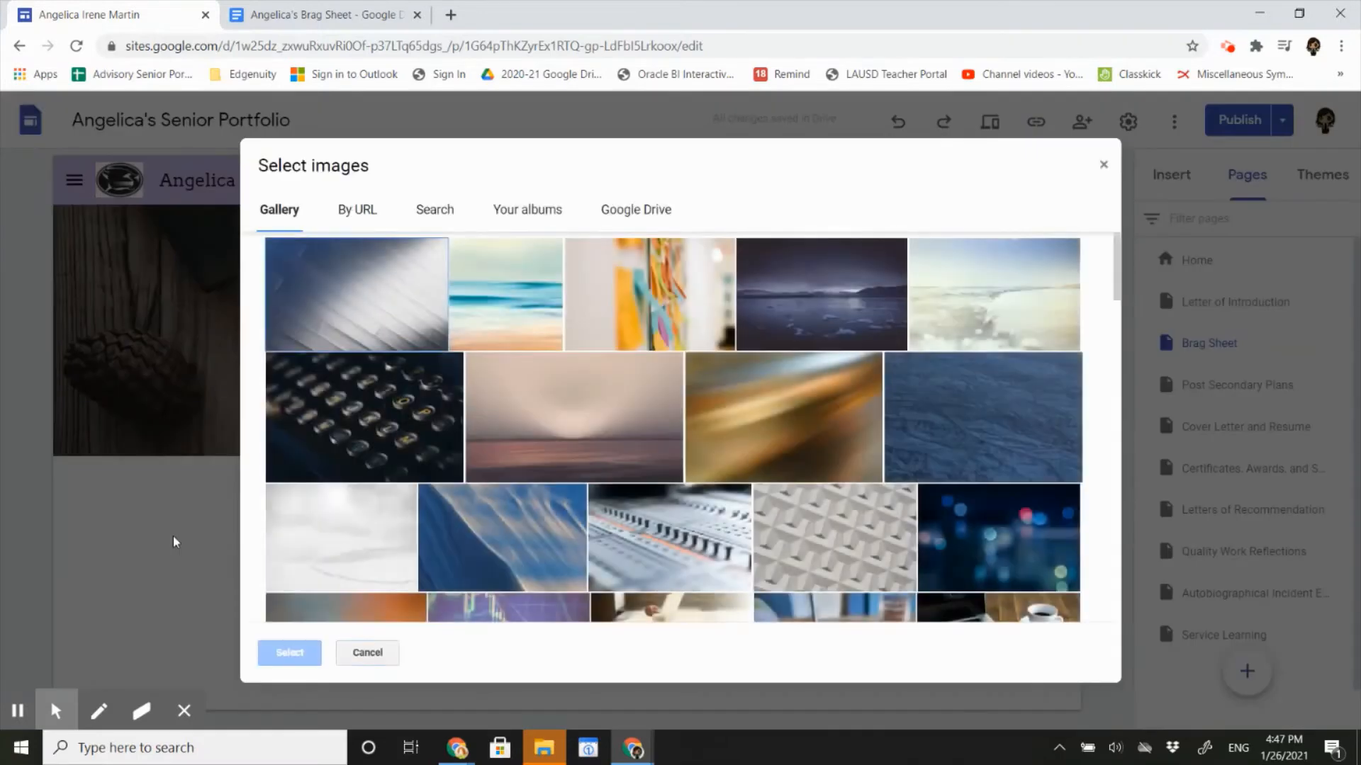
pyautogui.click(329, 430)
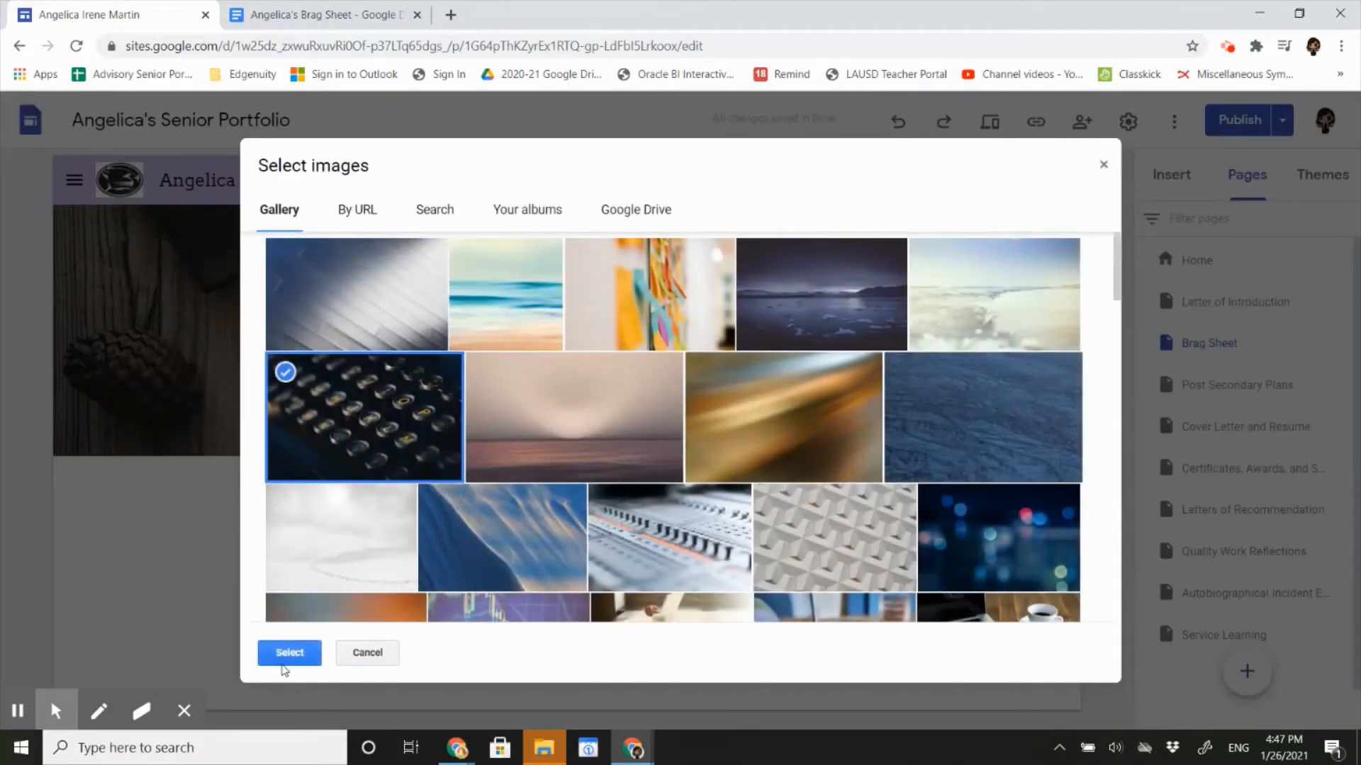
pyautogui.click(285, 661)
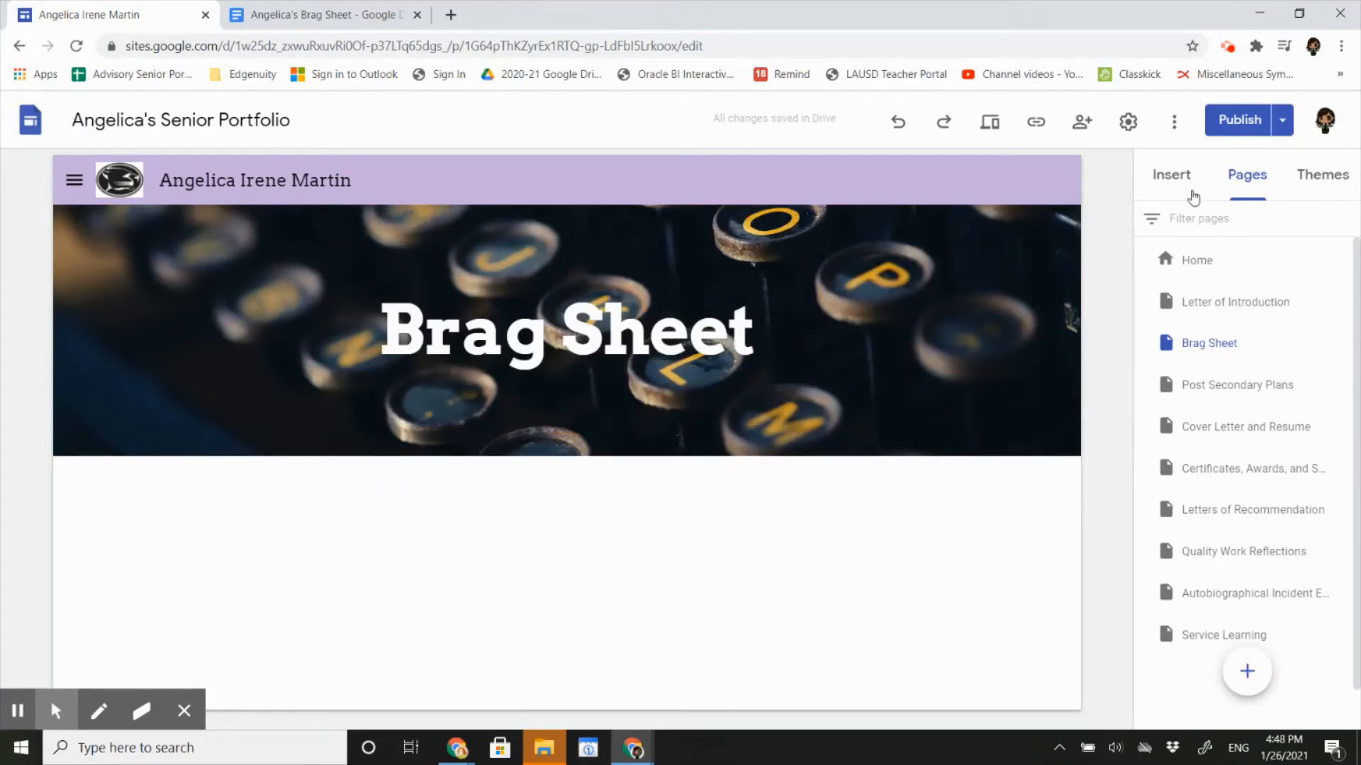
pyautogui.click(1171, 186)
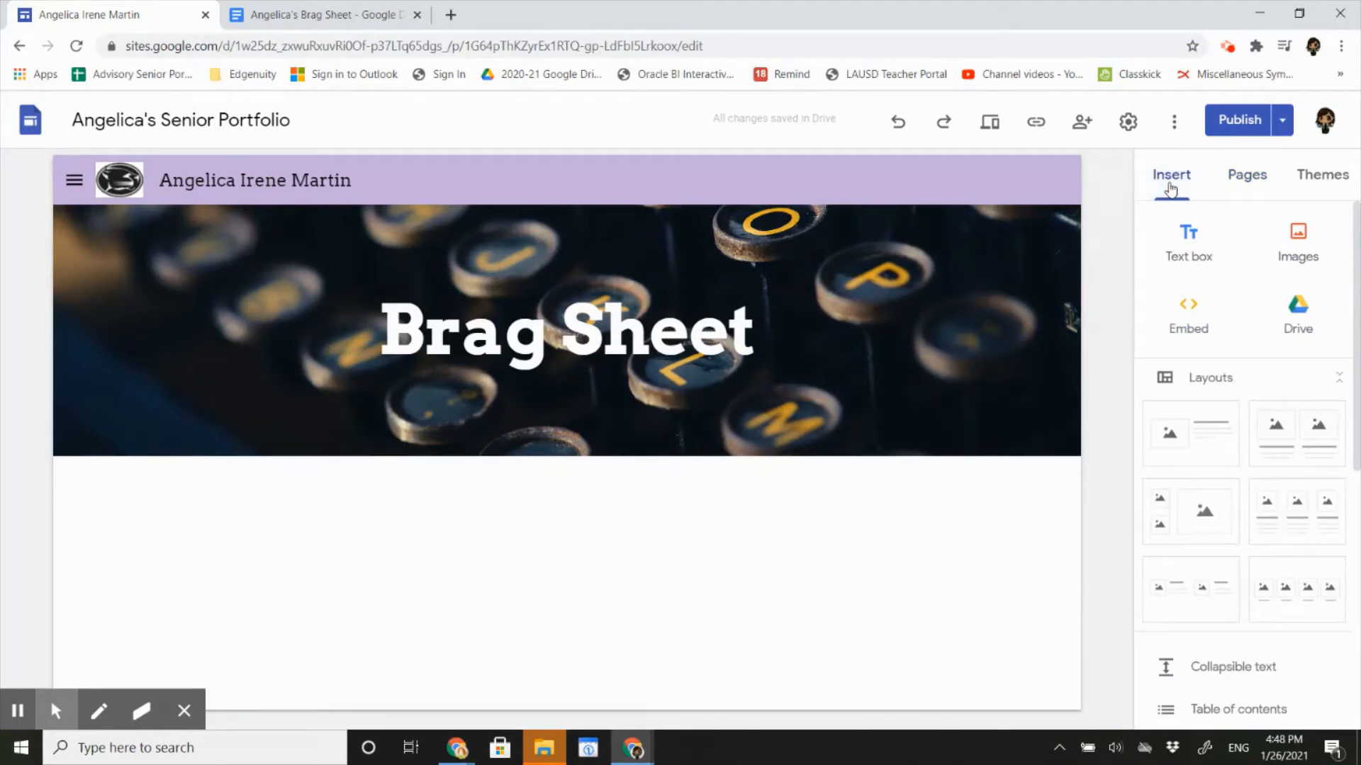
pyautogui.click(1298, 306)
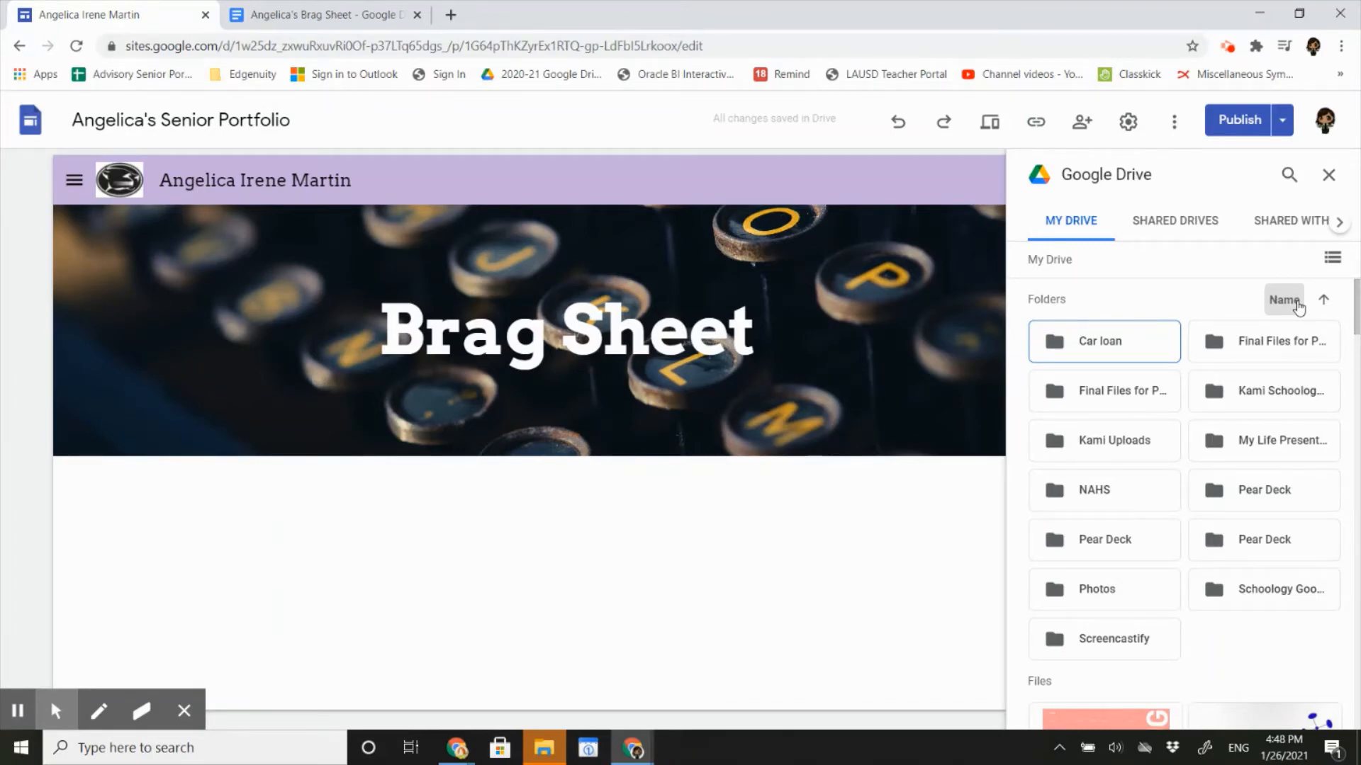
# Find the student's Brag Sheet document under Recent Drive files and insert it.
pyautogui.click(1287, 177)
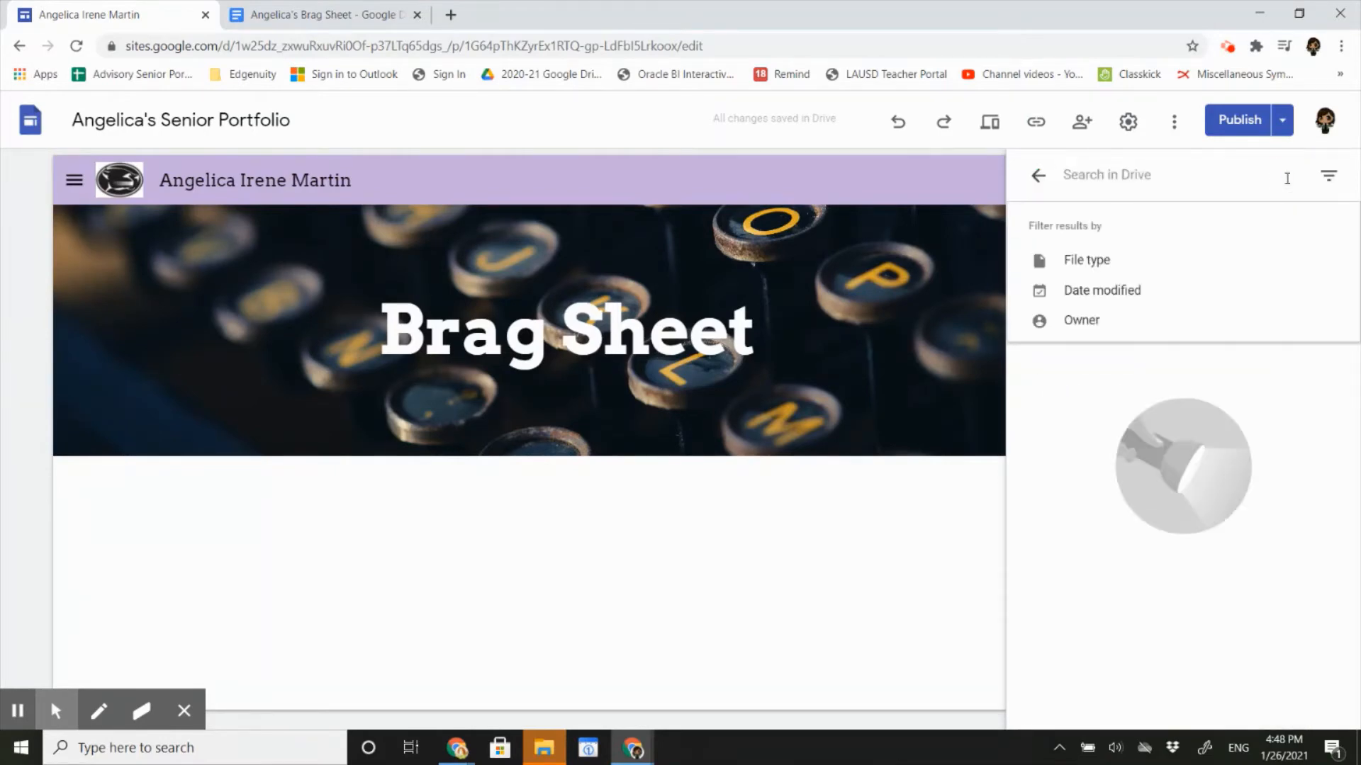
pyautogui.write('Angelica')
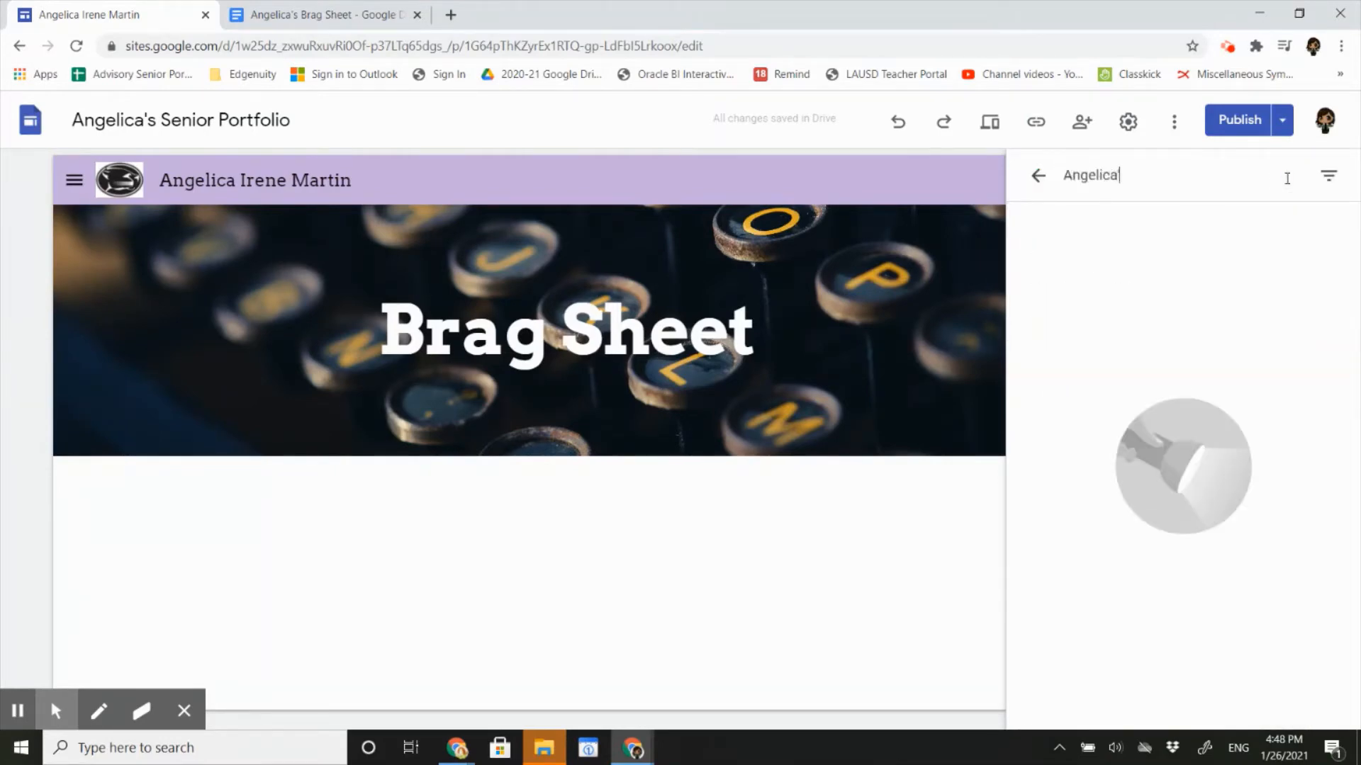
pyautogui.write("'s Brag Sheet")
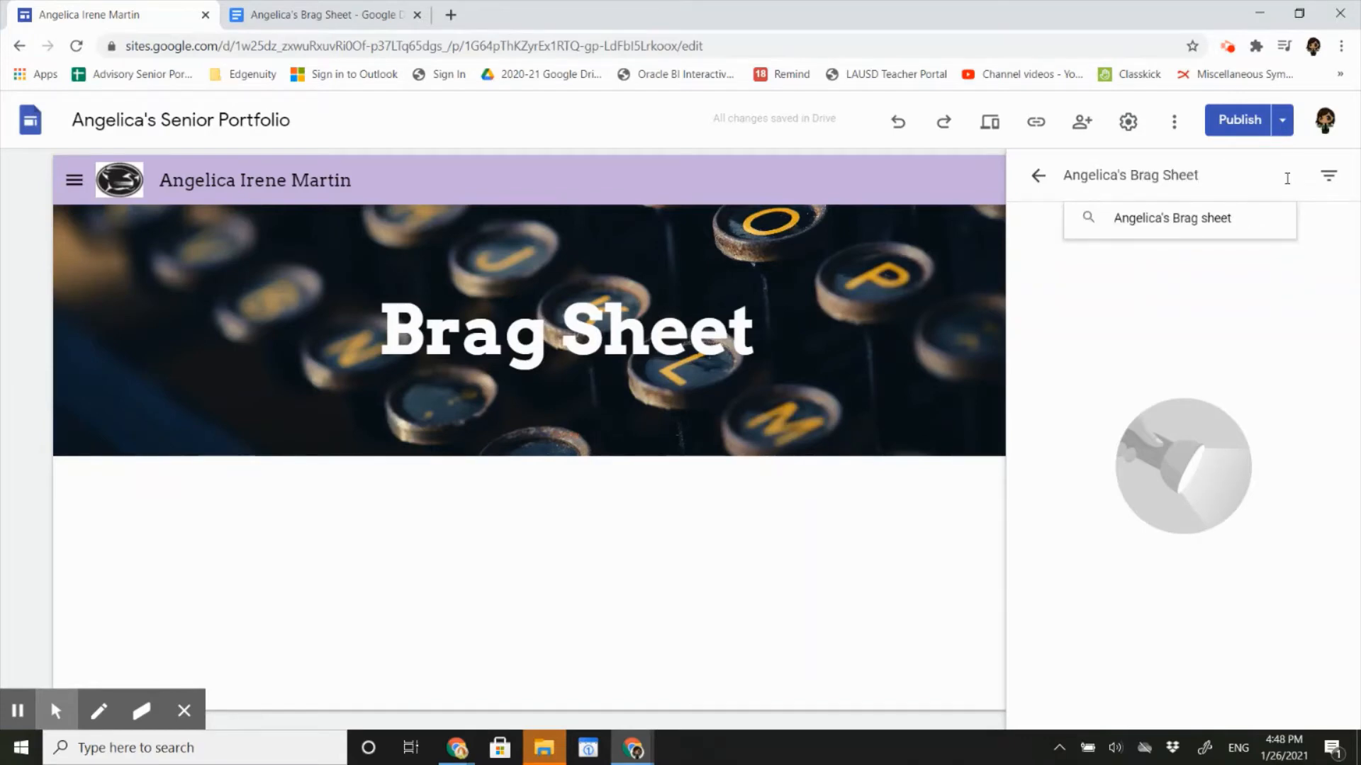
pyautogui.press('Return')
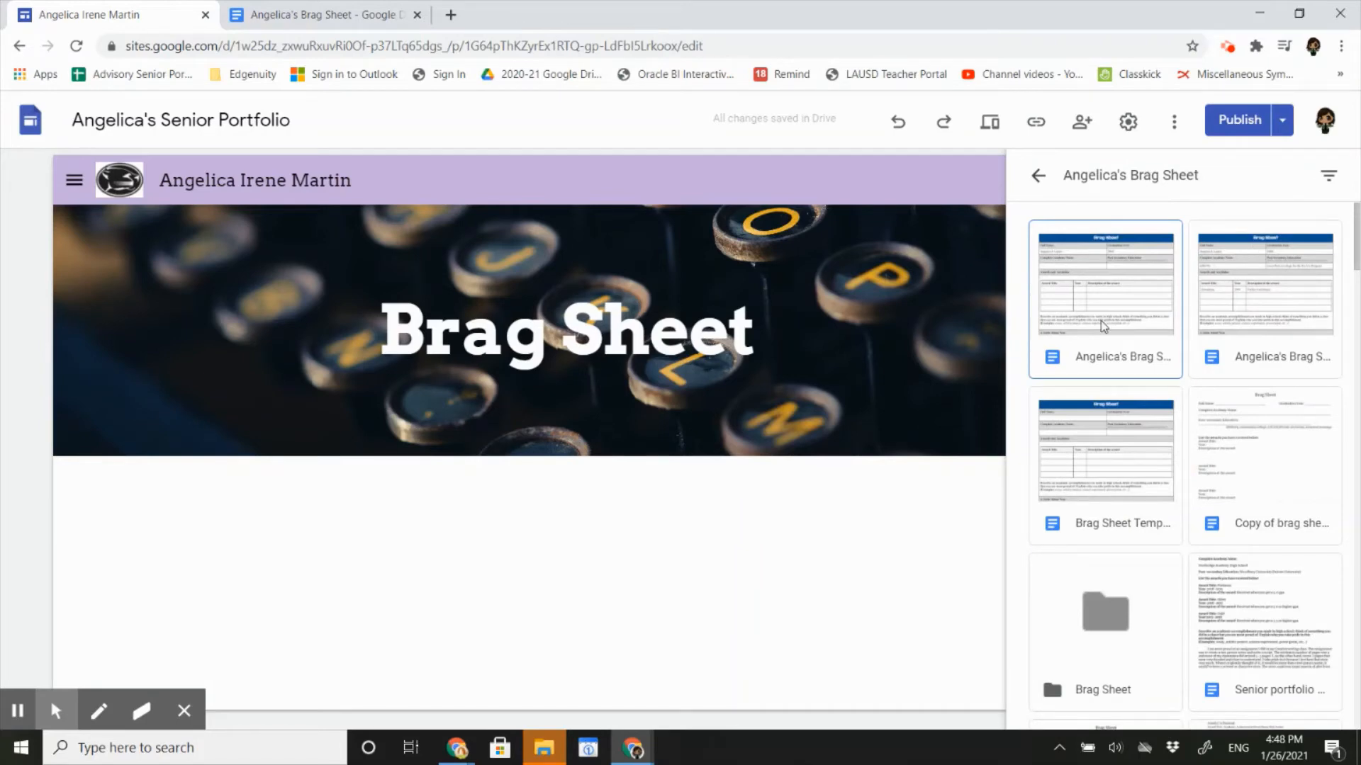
pyautogui.click(1039, 177)
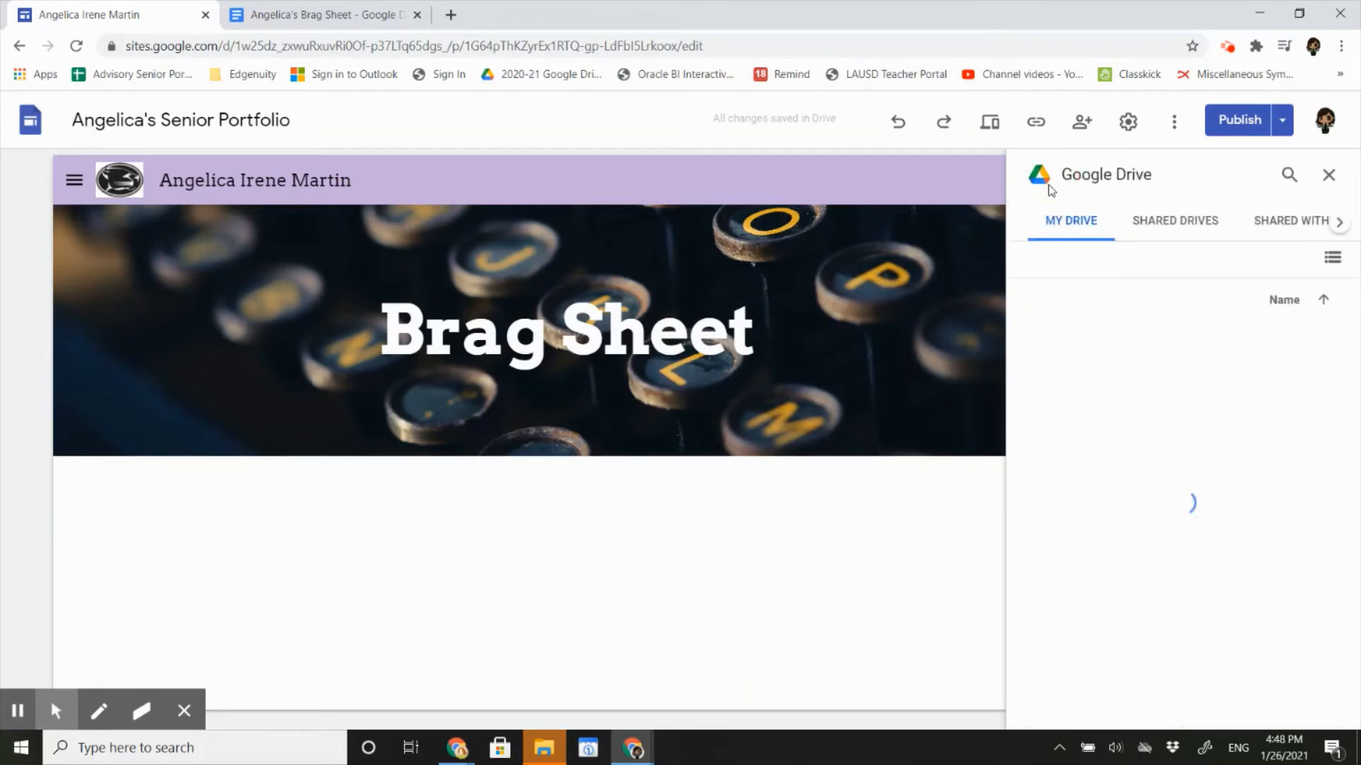
pyautogui.click(1339, 224)
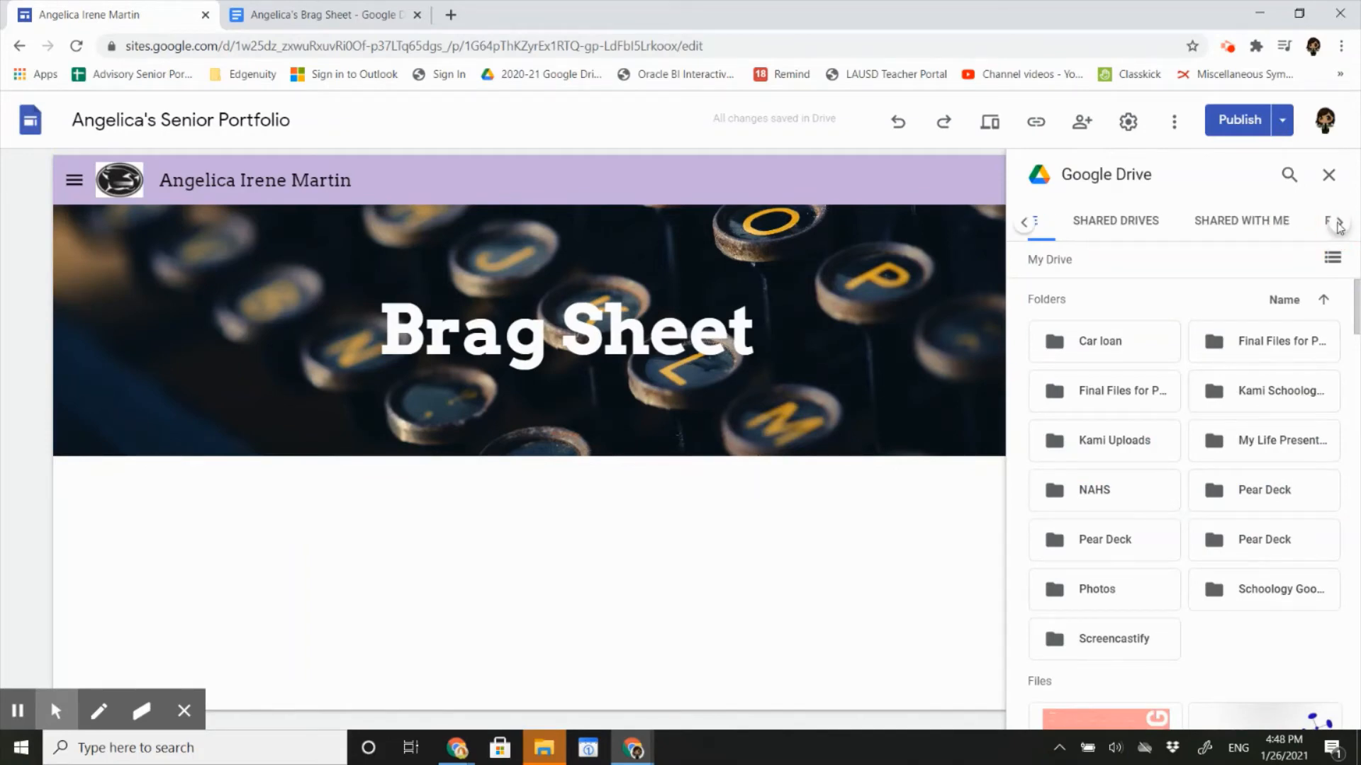
pyautogui.click(1340, 224)
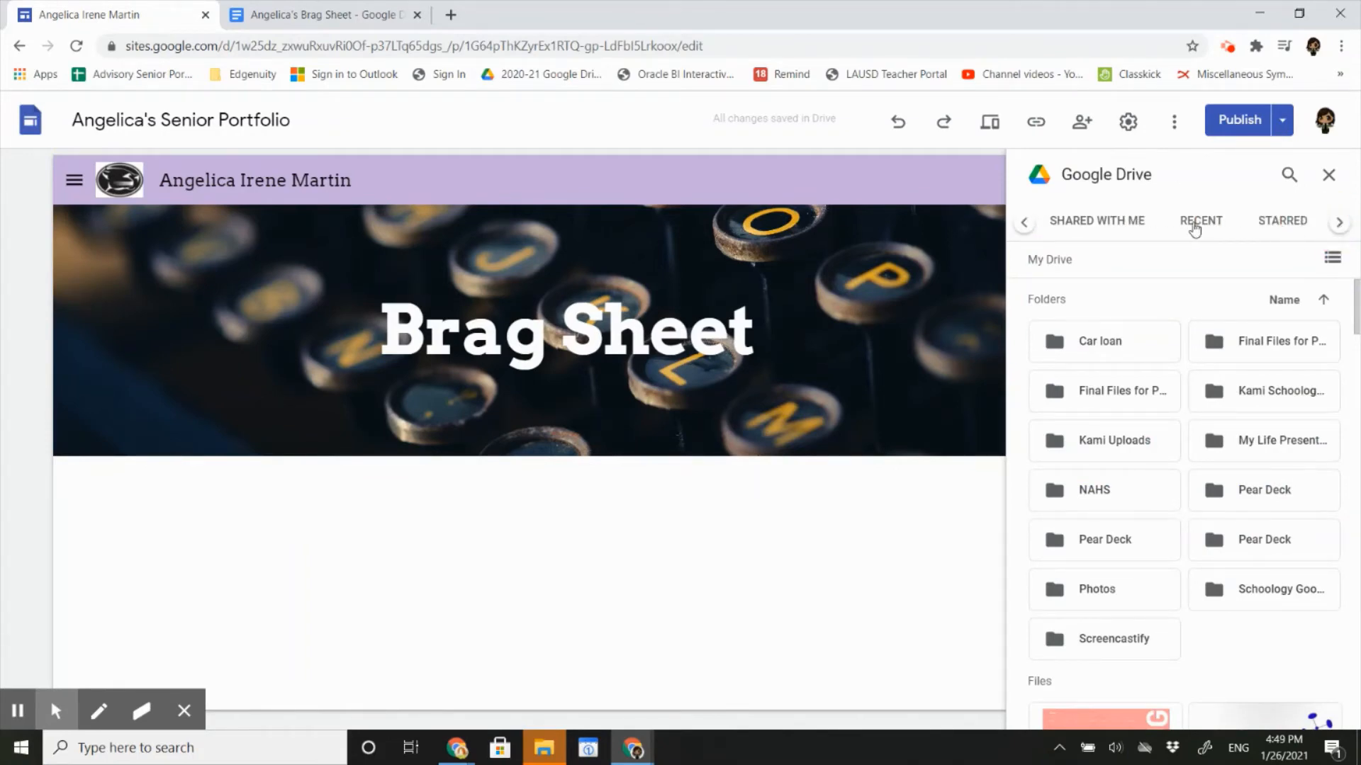
pyautogui.click(1195, 227)
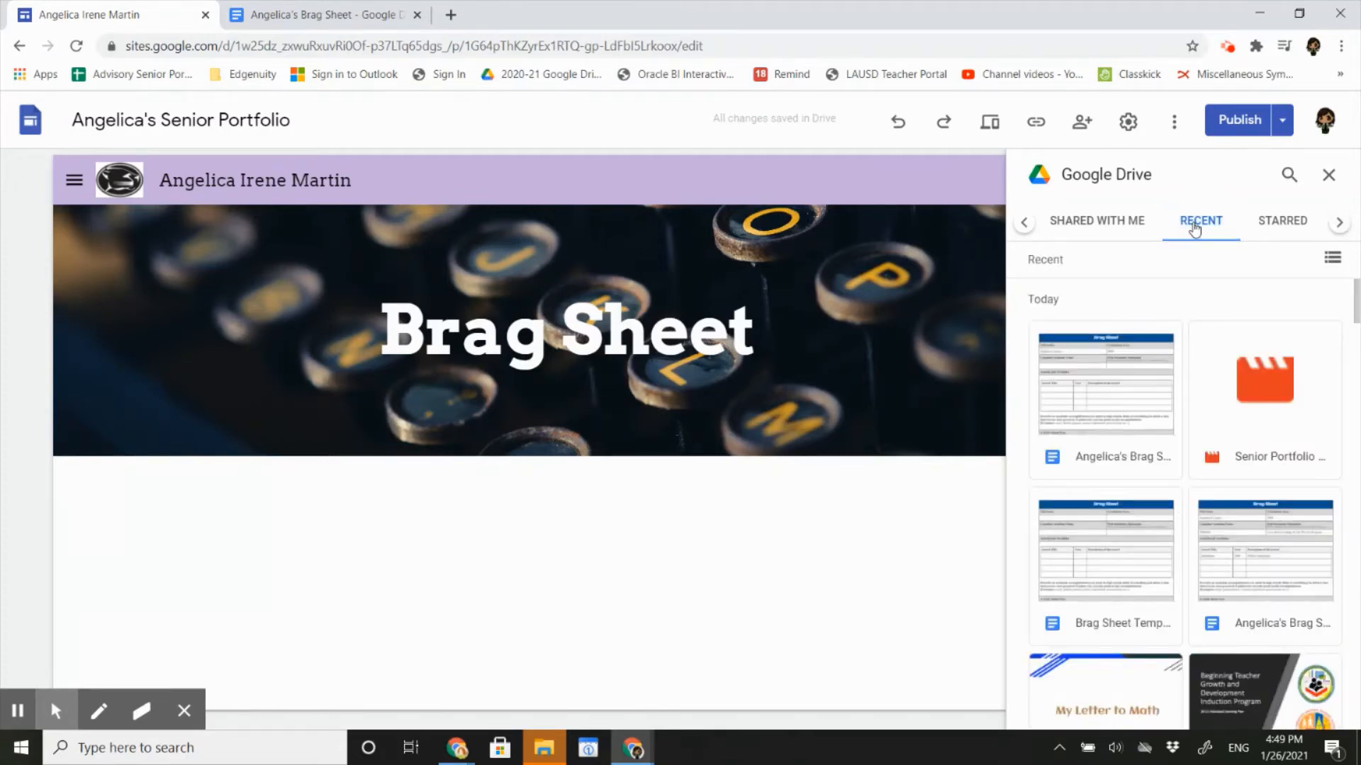
pyautogui.click(1072, 434)
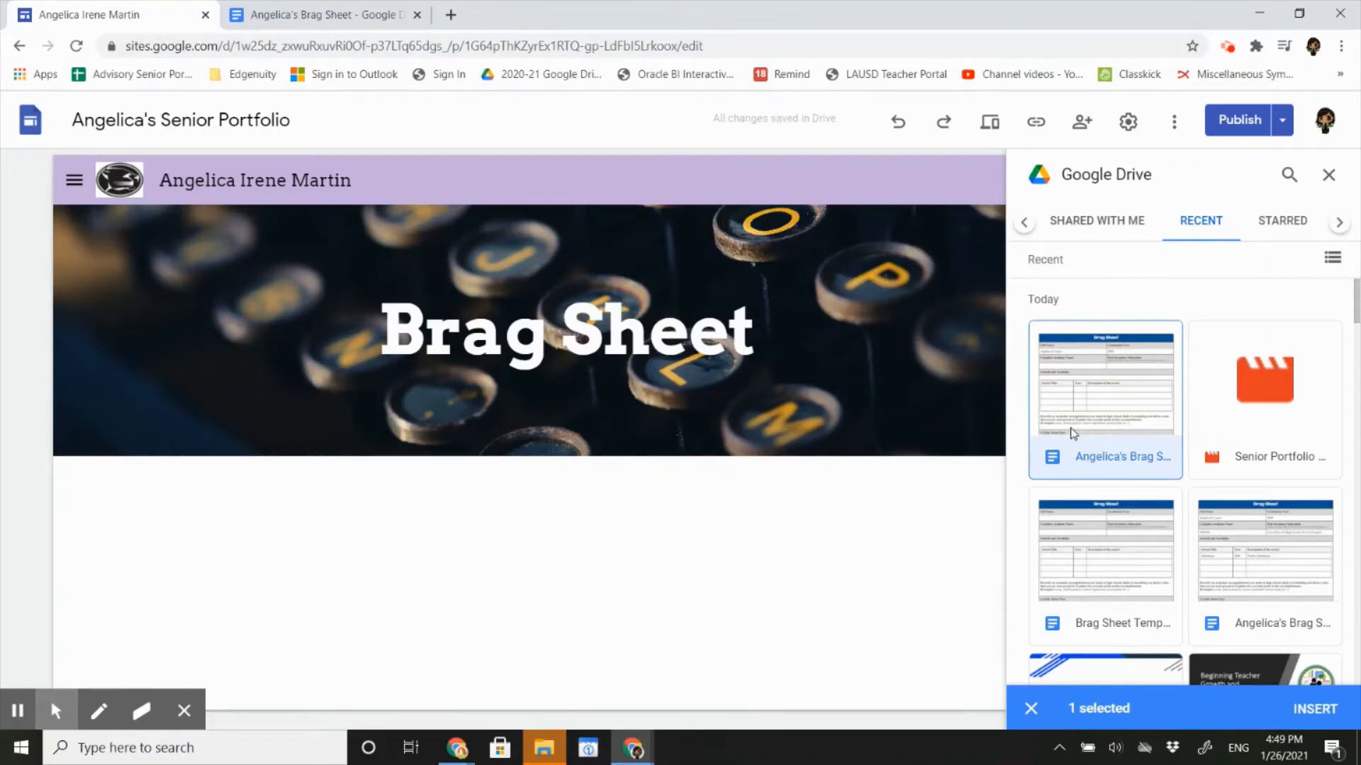
pyautogui.click(1317, 710)
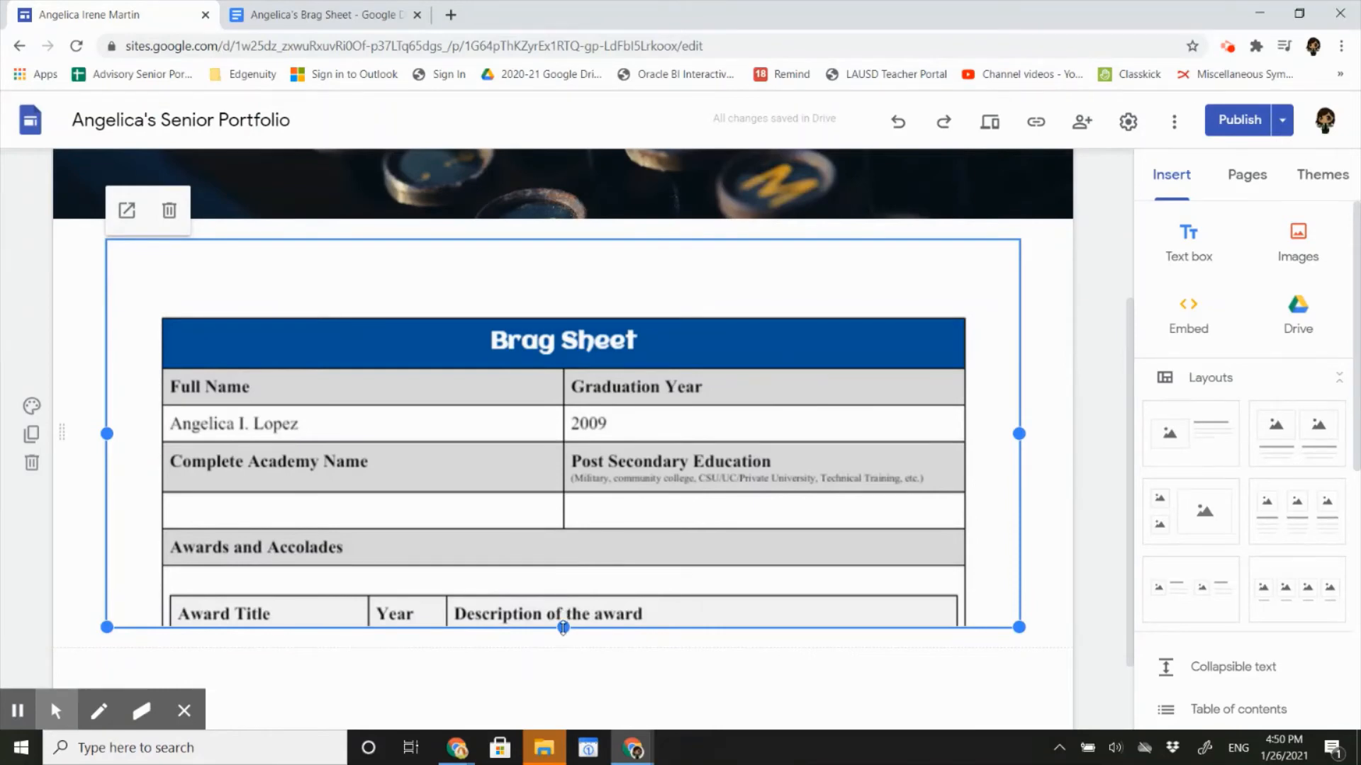
# Stretch the embed's bottom edge until the form shows down to the school activities question.
pyautogui.moveTo(563, 627); pyautogui.dragTo(570, 753)
pyautogui.scroll(-3, 560, 629)
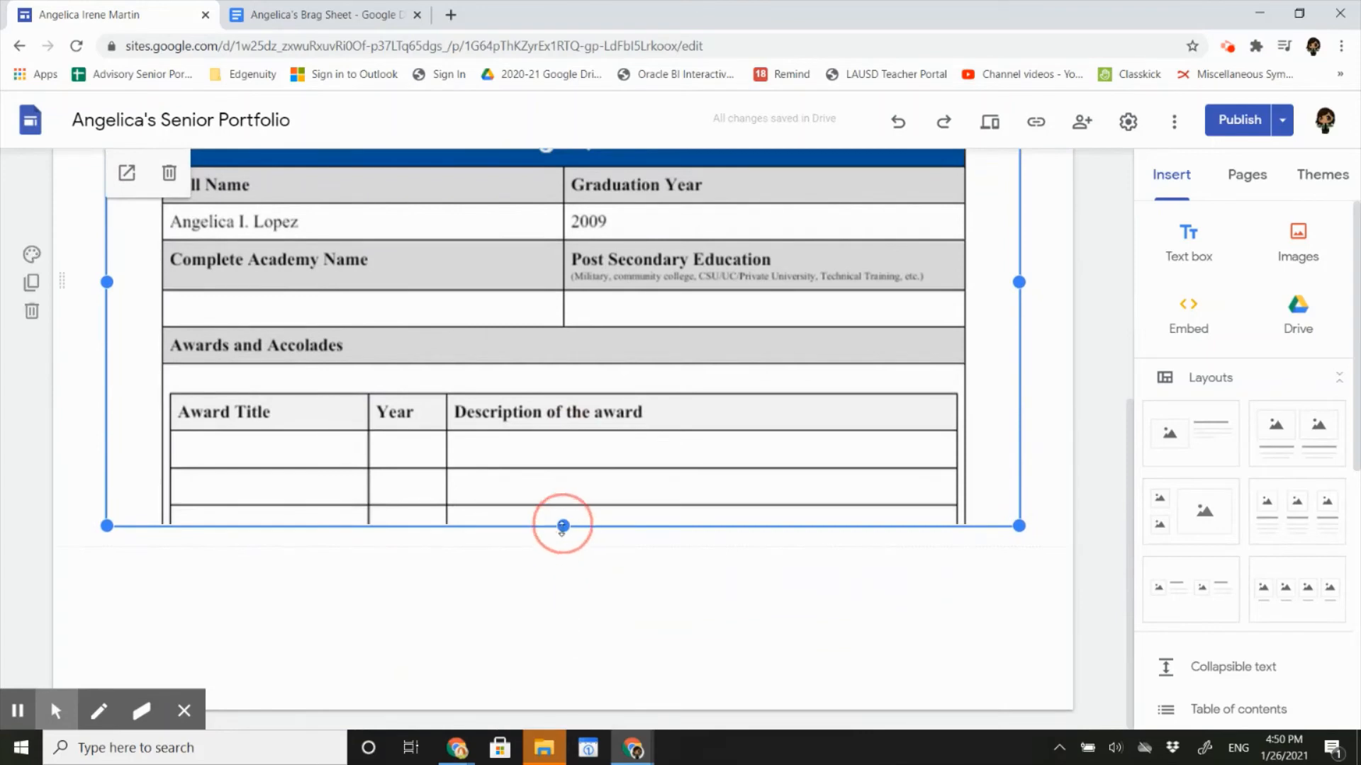
pyautogui.moveTo(566, 528); pyautogui.dragTo(563, 728)
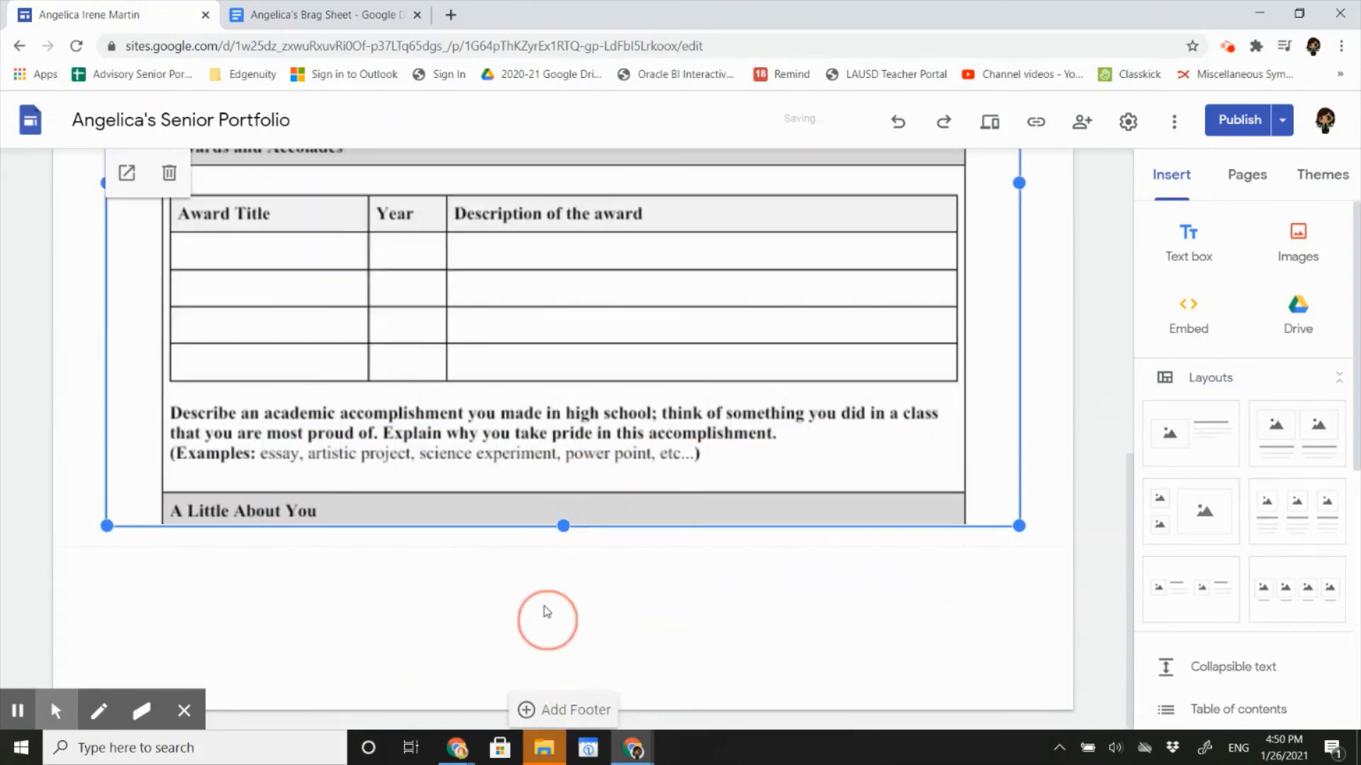
pyautogui.moveTo(562, 527); pyautogui.dragTo(569, 736)
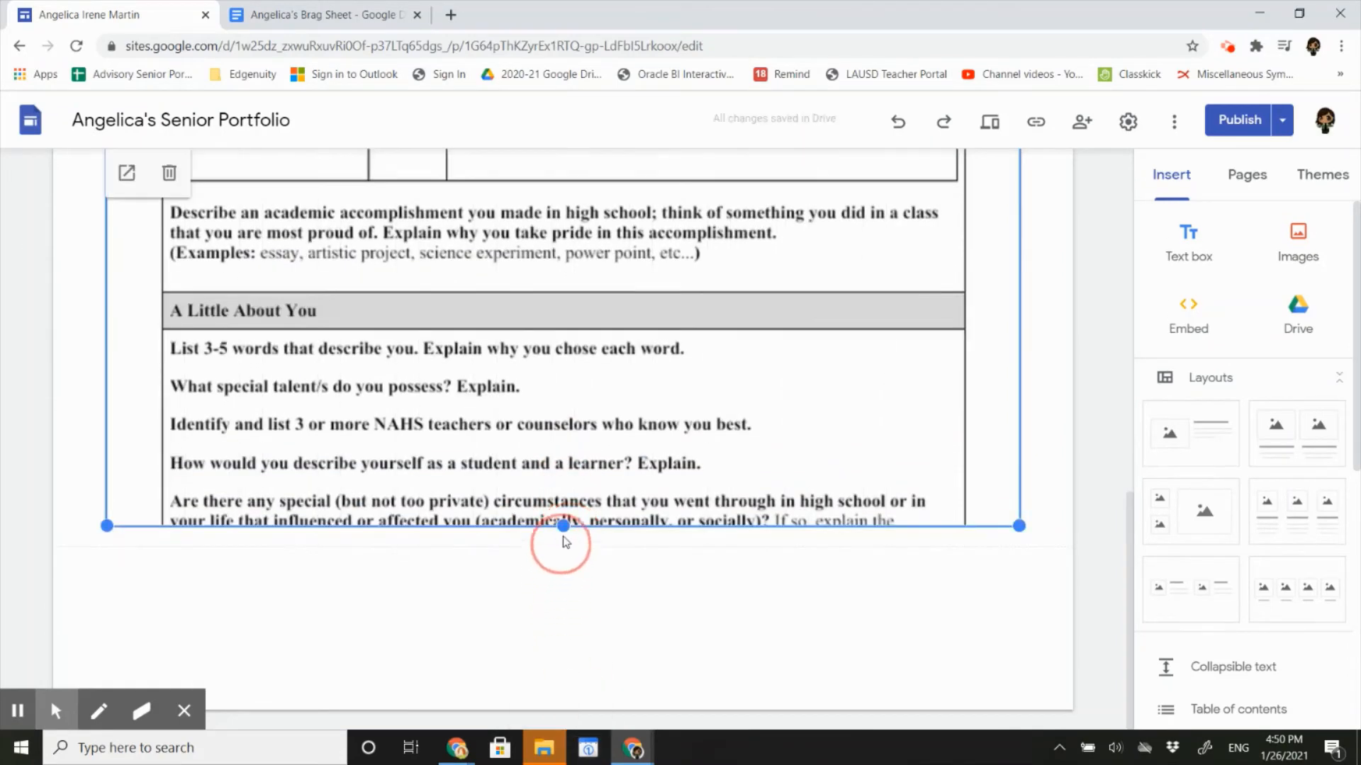
pyautogui.moveTo(565, 536); pyautogui.dragTo(565, 592)
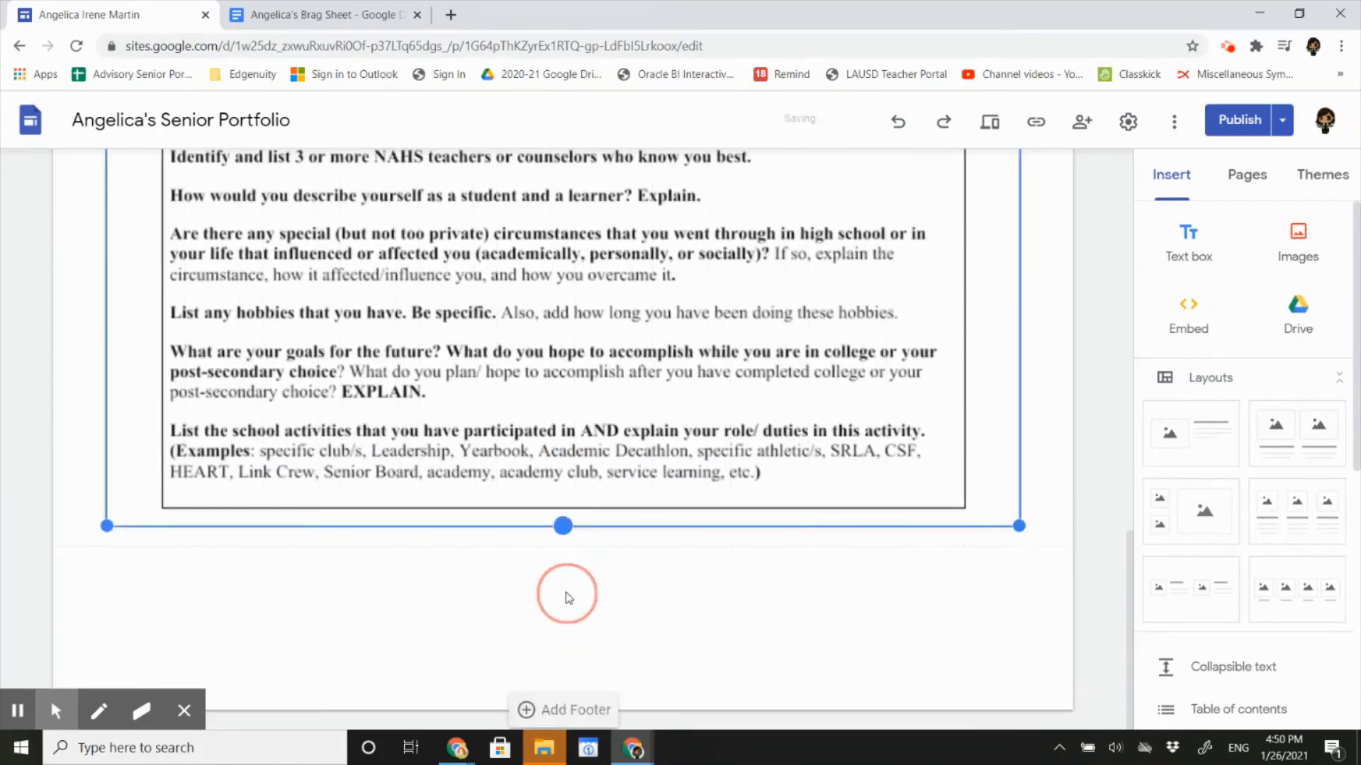
pyautogui.click(849, 544)
pyautogui.scroll(10, 878, 536)
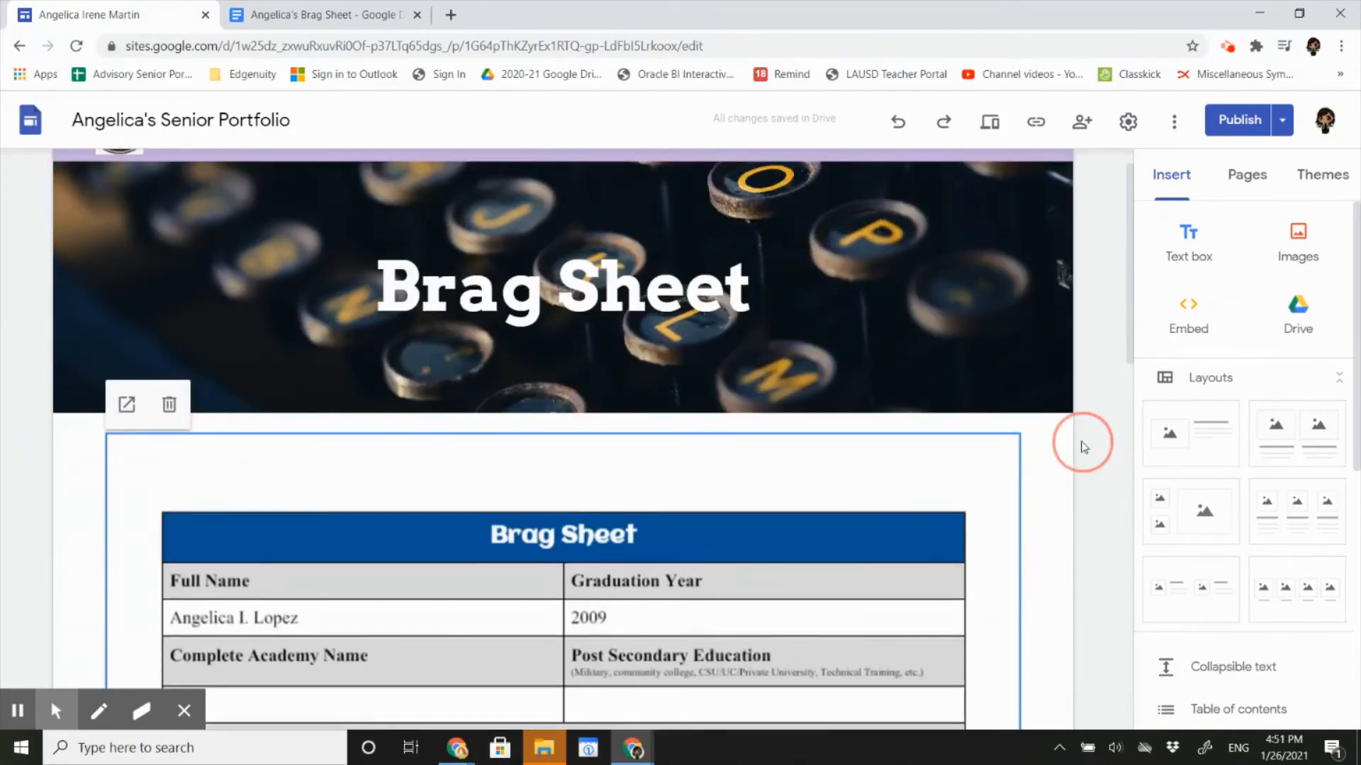
# Publish the reviewed site changes and preview the Brag Sheet page as visitors see it.
pyautogui.click(1254, 129)
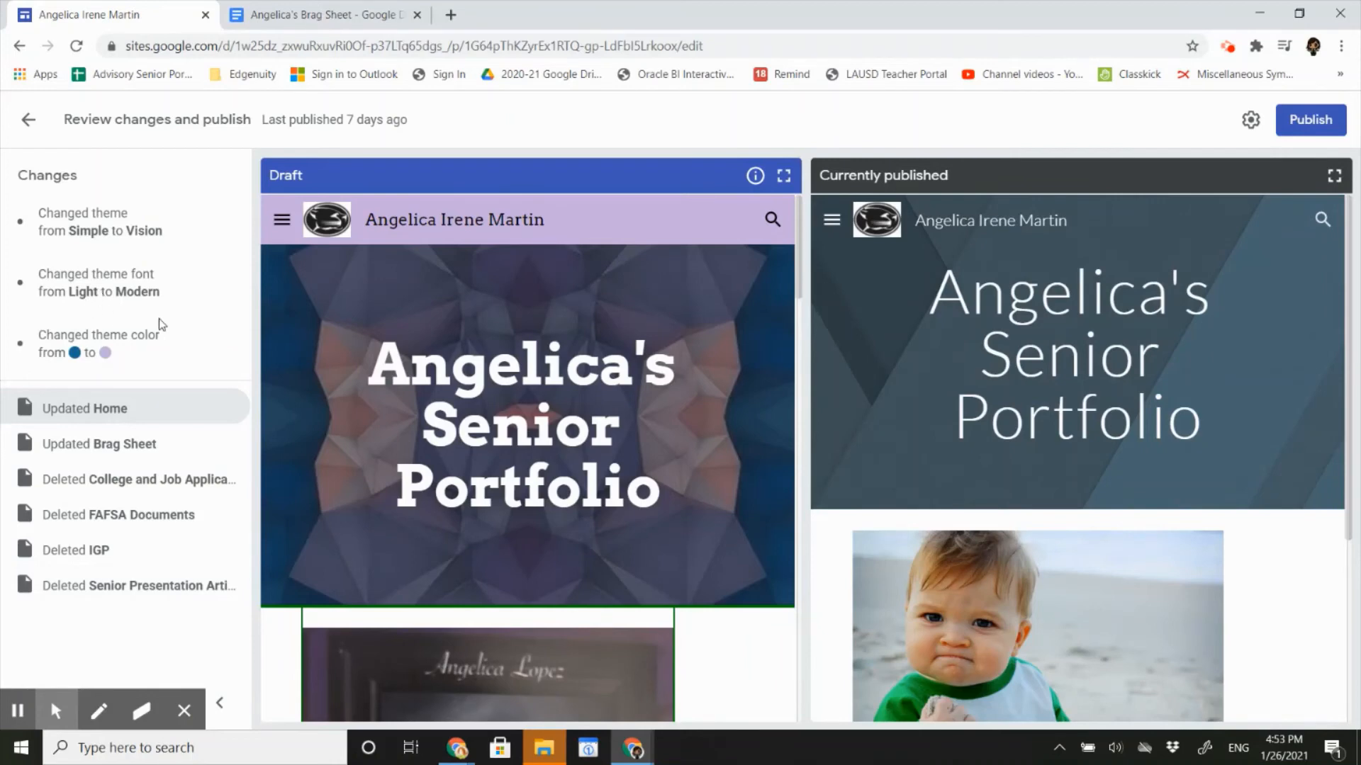
pyautogui.click(1301, 126)
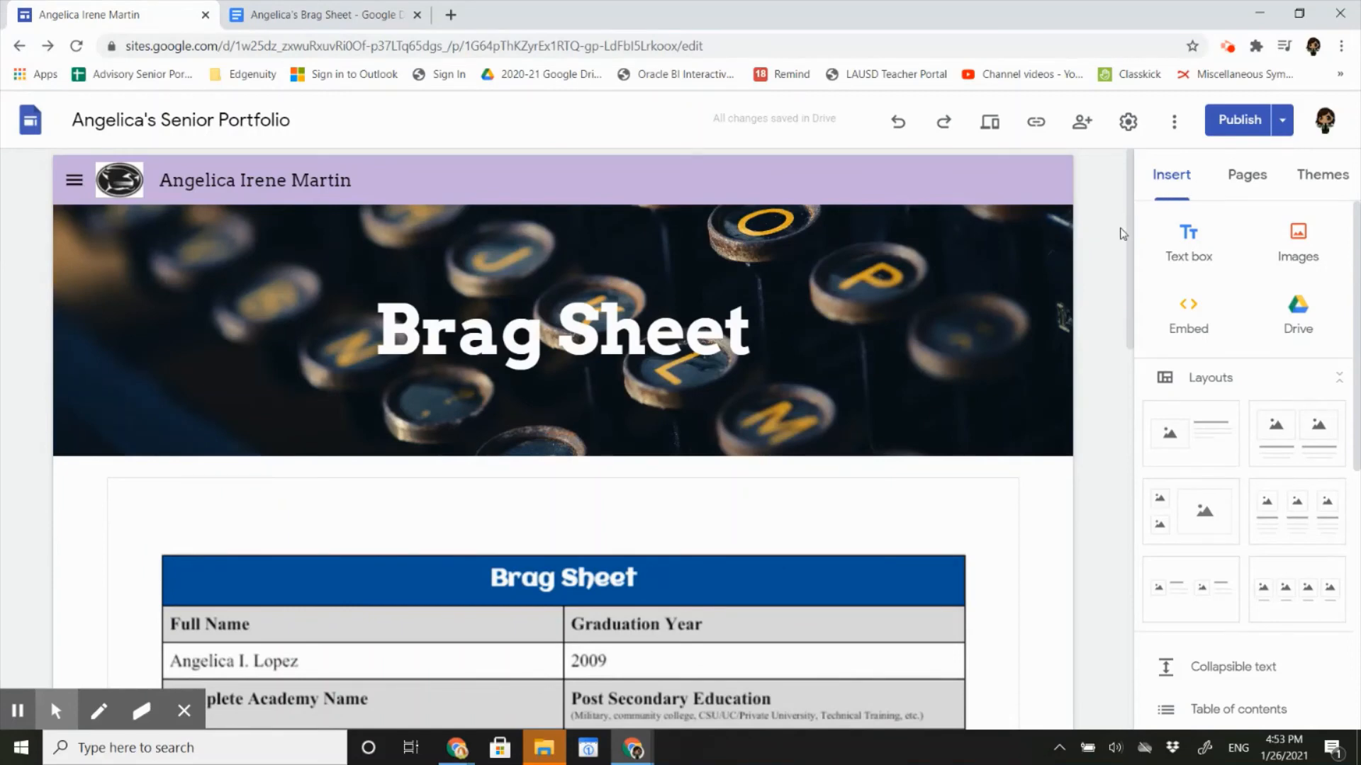
pyautogui.click(990, 124)
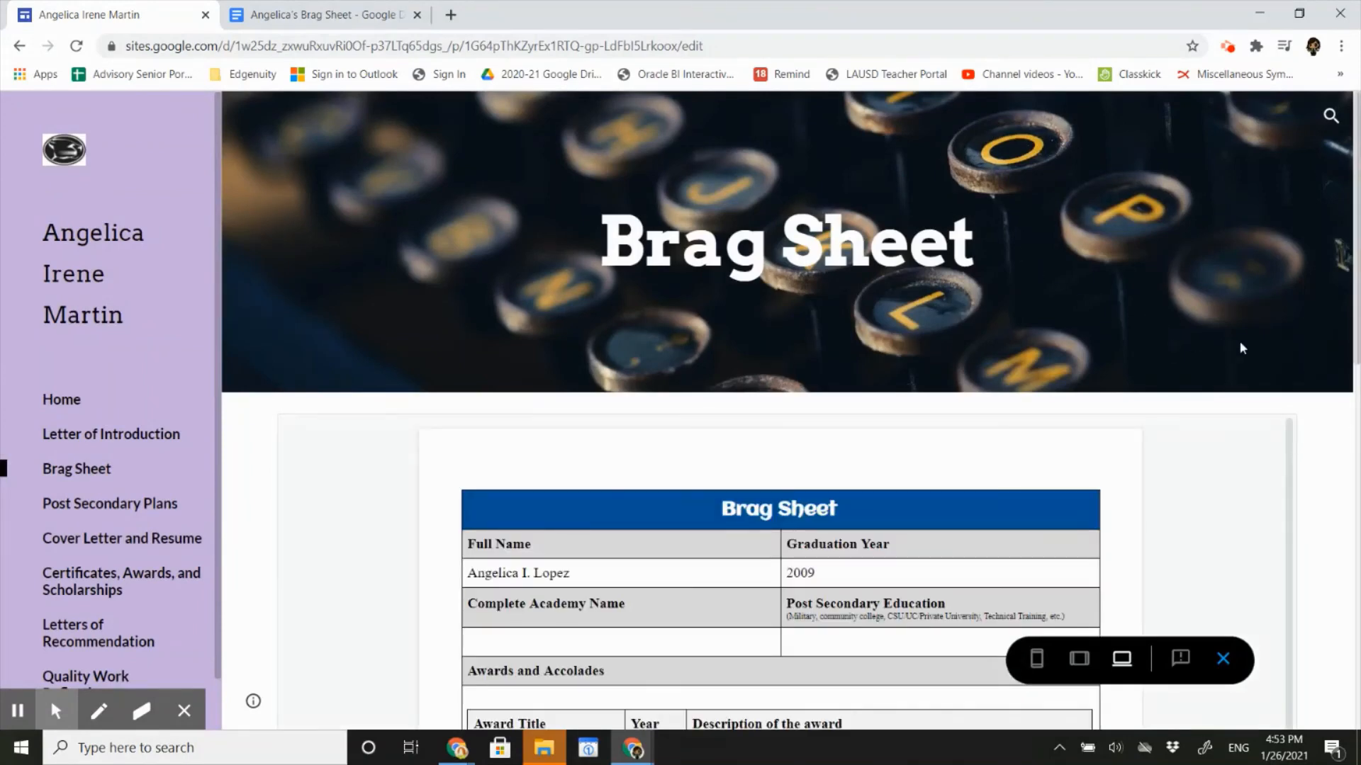
pyautogui.scroll(-4, 1312, 398)
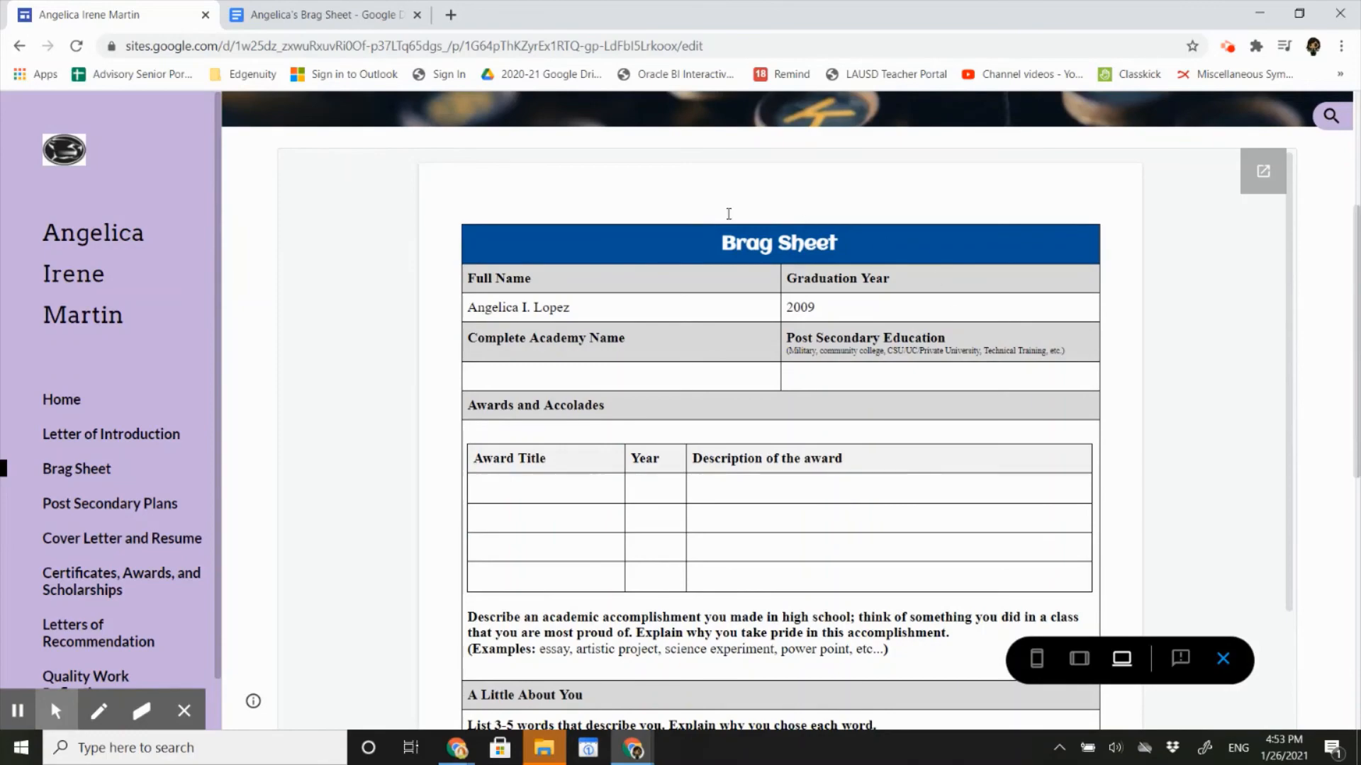
pyautogui.scroll(-8, 1202, 307)
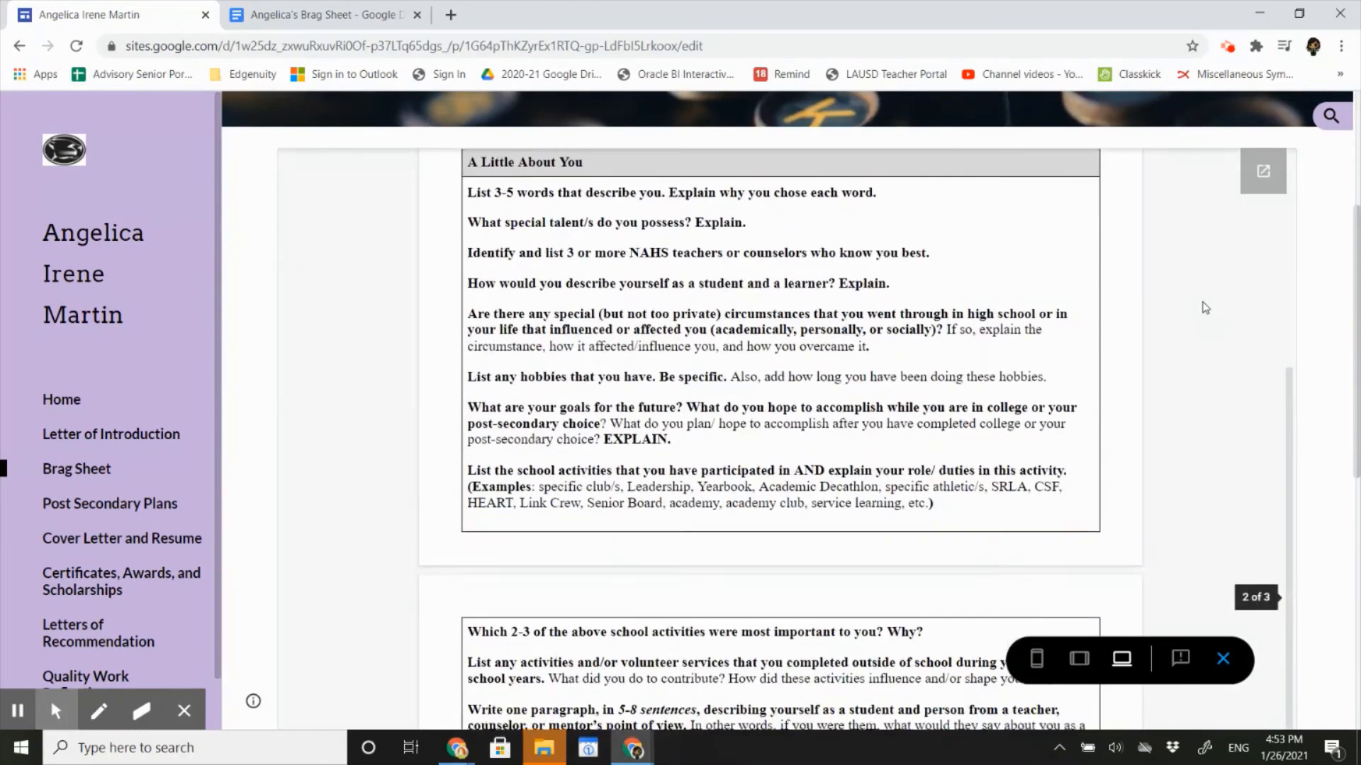
pyautogui.scroll(-9, 1205, 308)
pyautogui.scroll(15, 1205, 307)
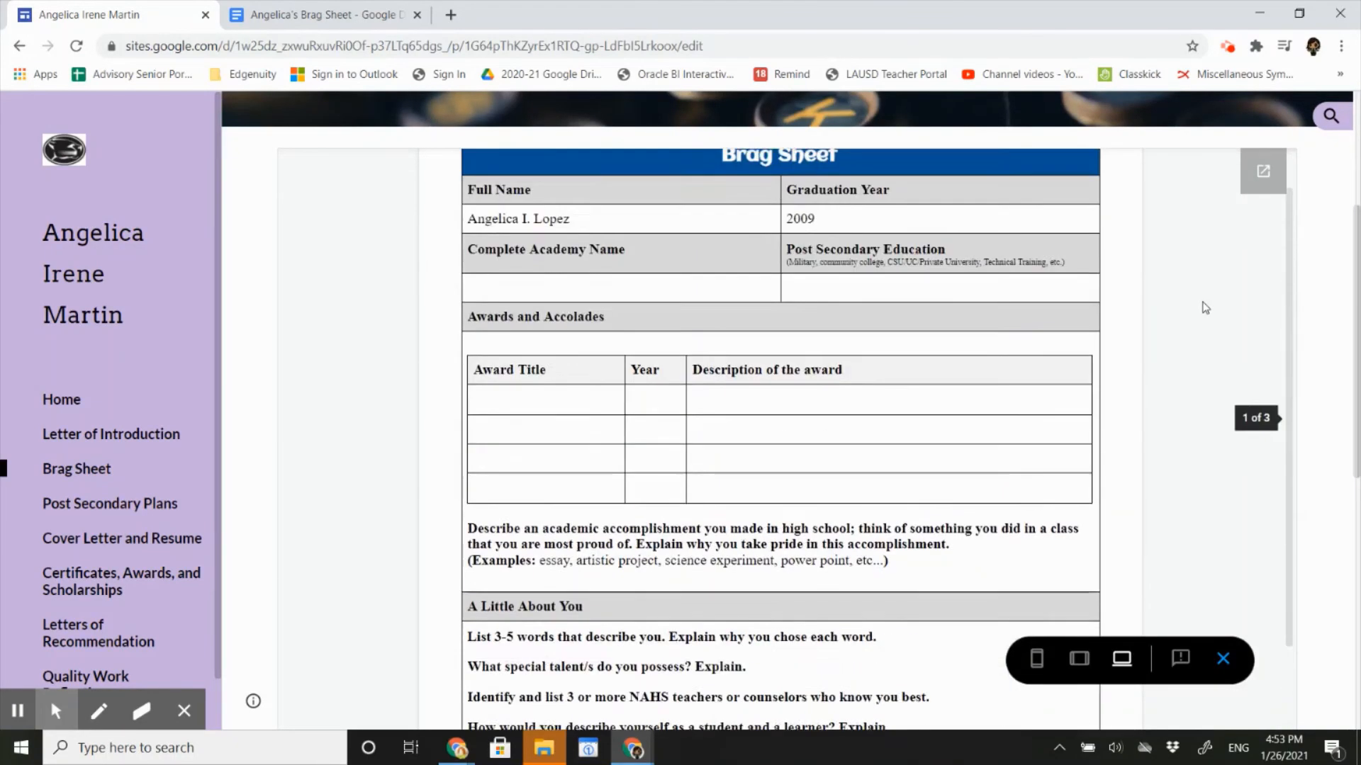
pyautogui.scroll(2, 1204, 307)
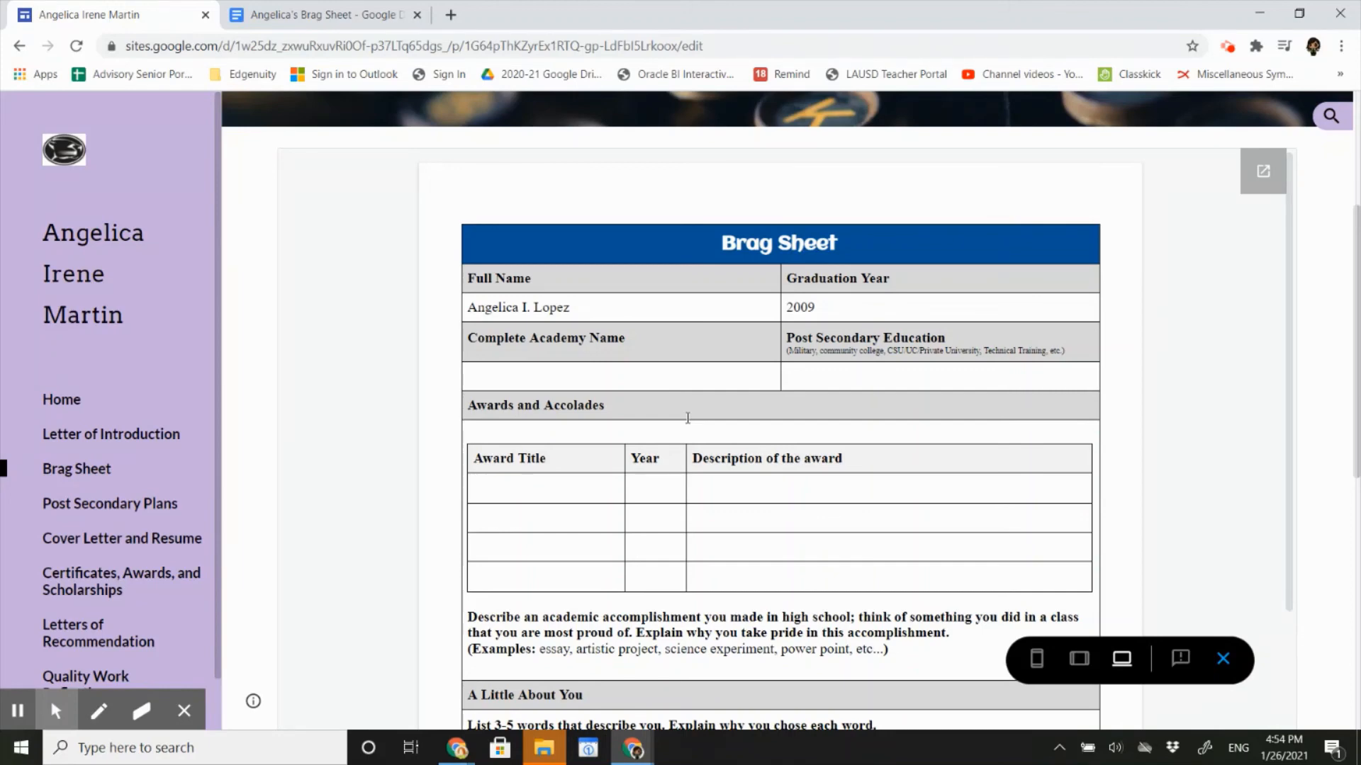
pyautogui.scroll(4, 688, 418)
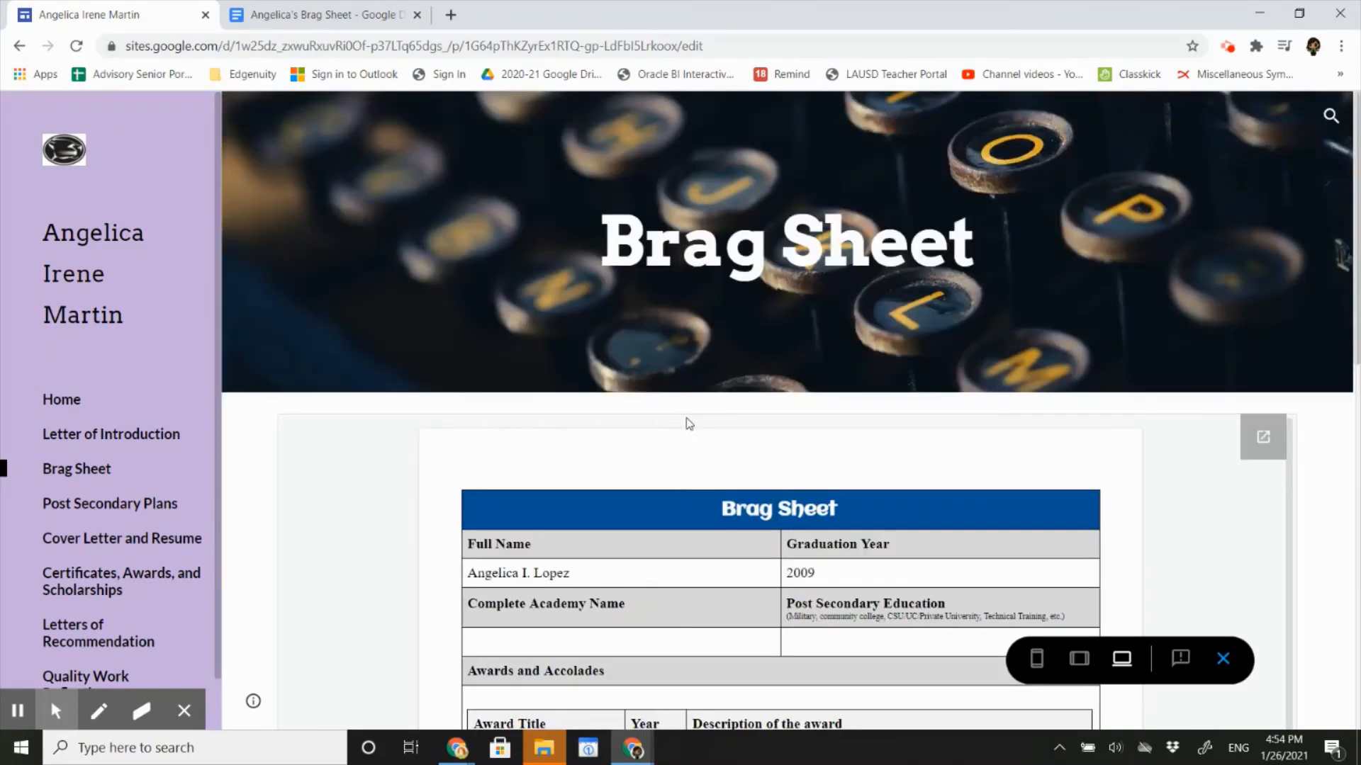